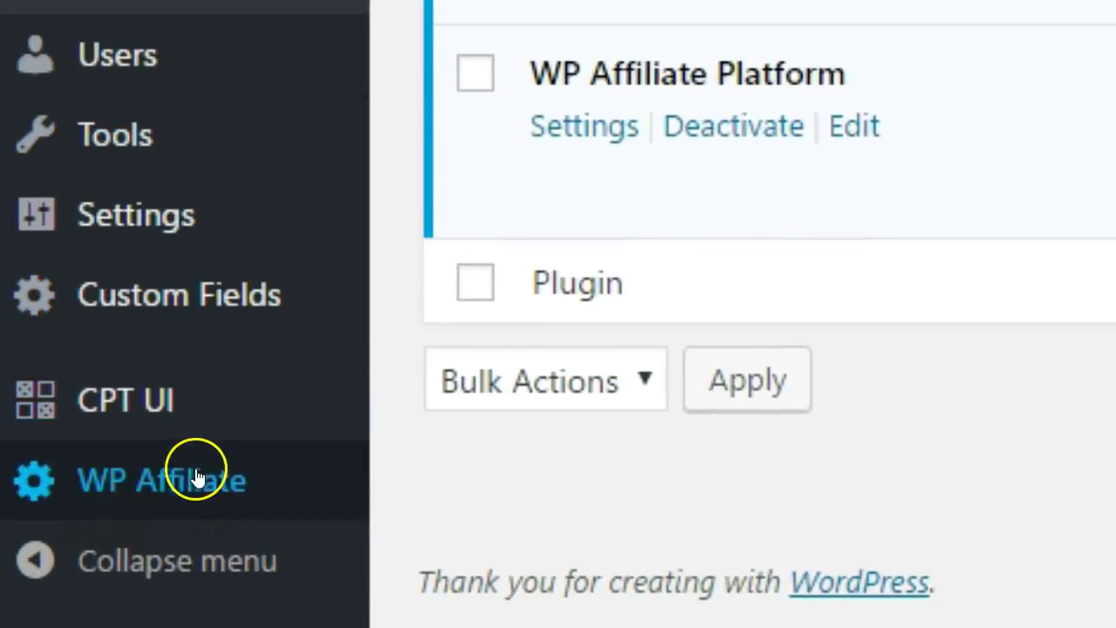
Open the WP Affiliate Platform Settings page from the WP Affiliate admin menu.
mouse_move(194, 478)
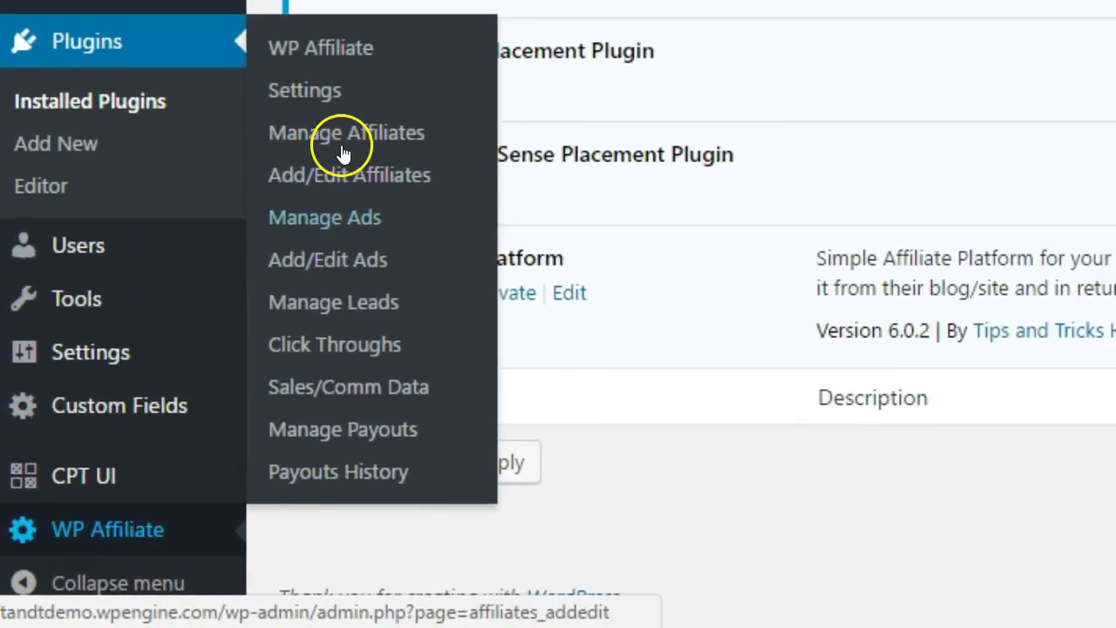
left_click(328, 58)
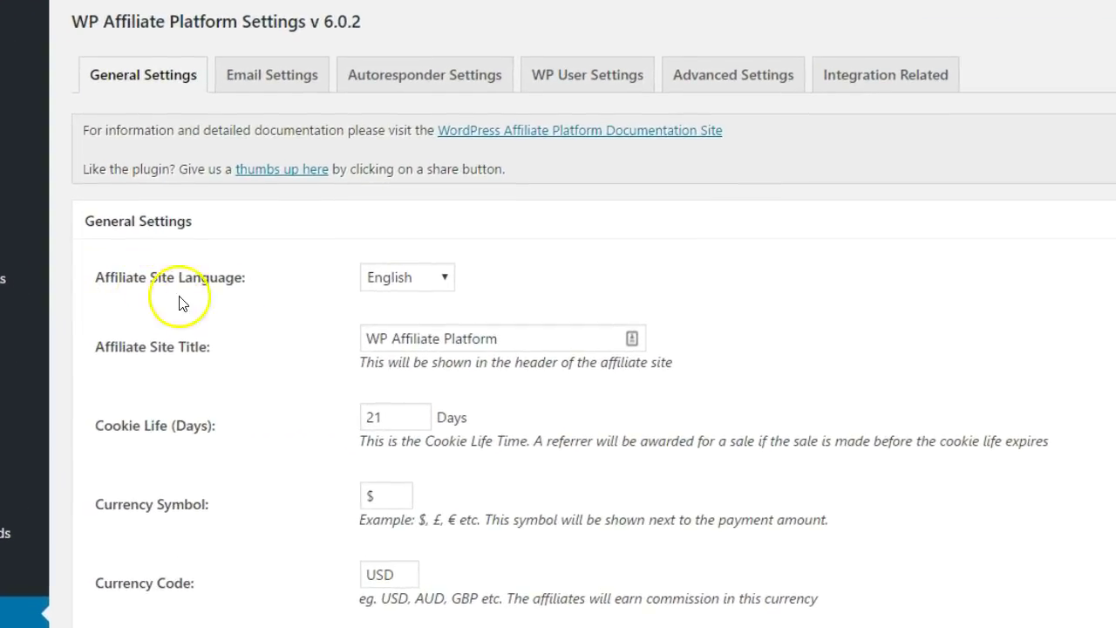
Keep English as the site language and set the title to 'South Am Shopping Affiliate Program'.
left_click(446, 279)
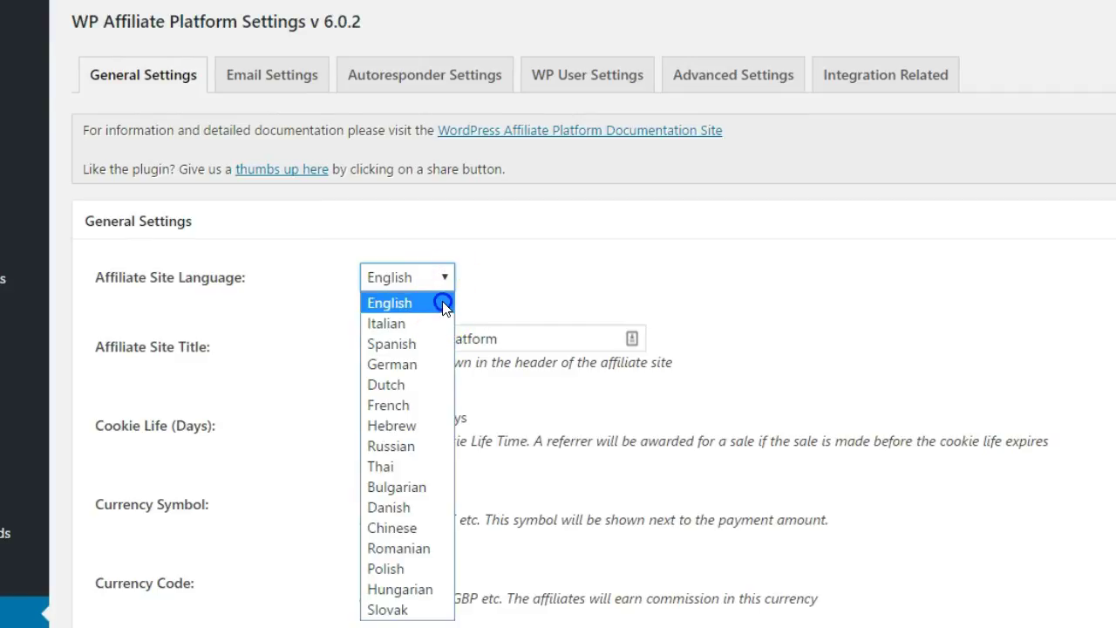
left_click(442, 302)
key("Tab")
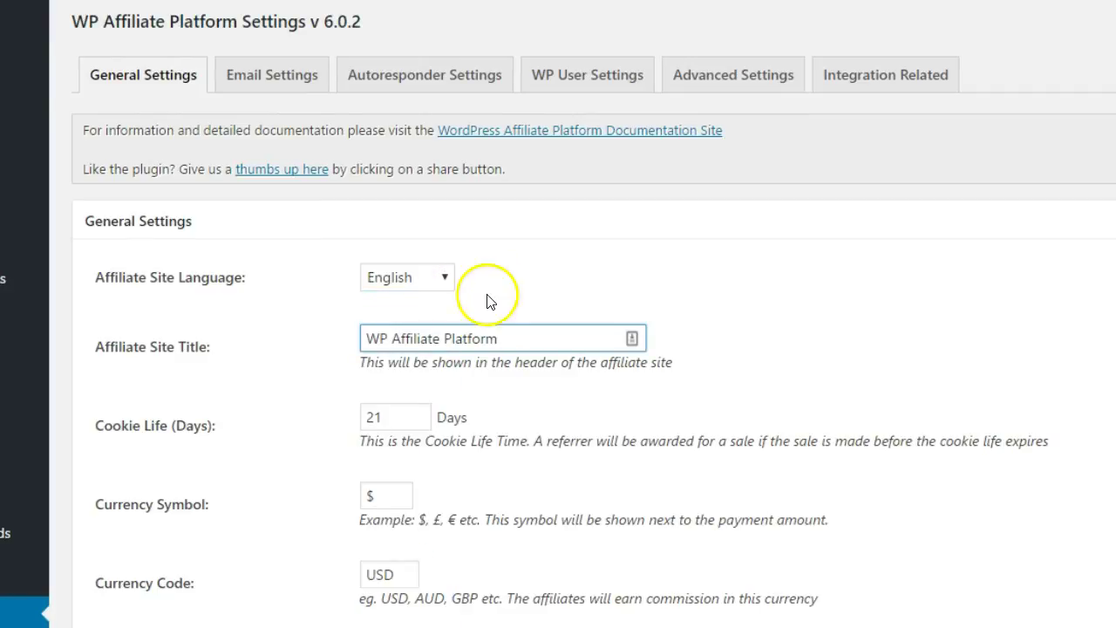
key("ctrl+a")
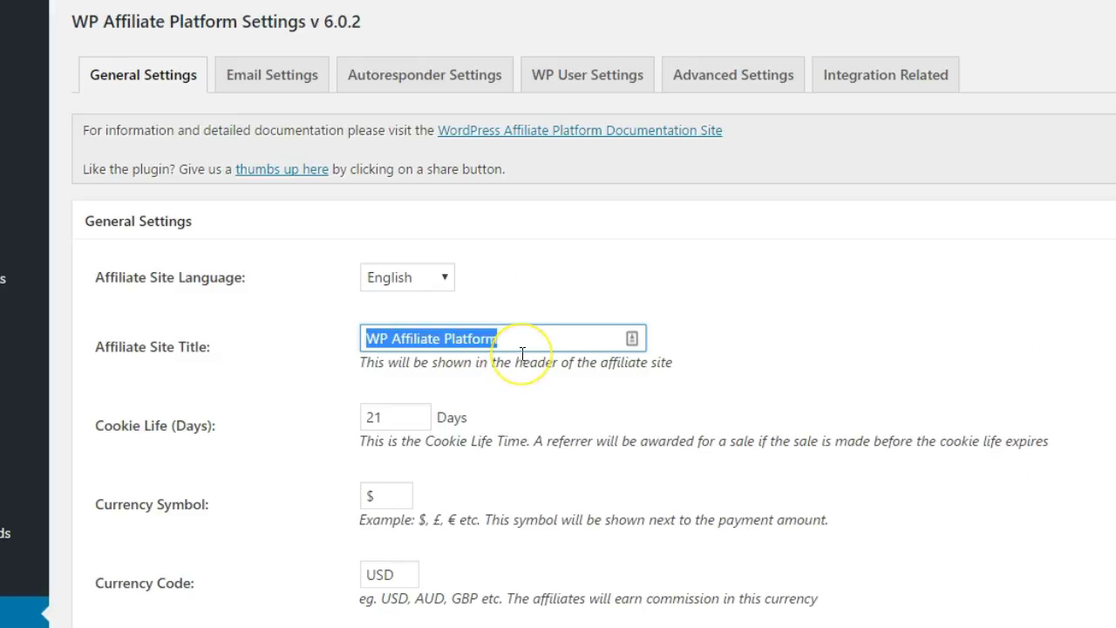
type("South Am Shopping Affiliate Program")
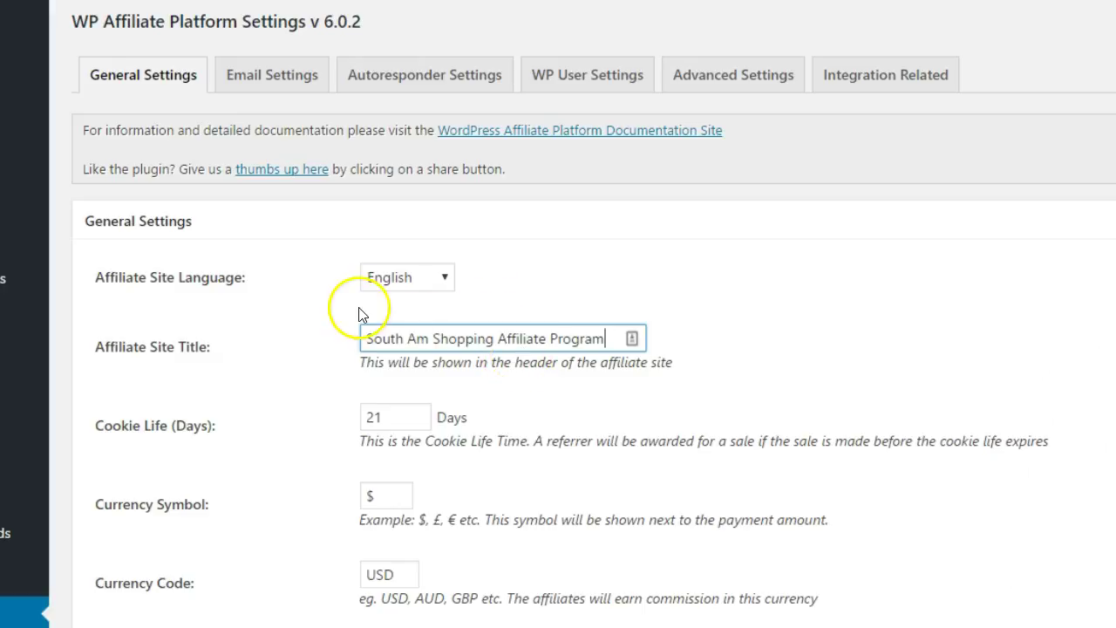
Confirm the 21-day cookie life, $ currency symbol and USD currency code.
scroll(317, 331, "down", 1)
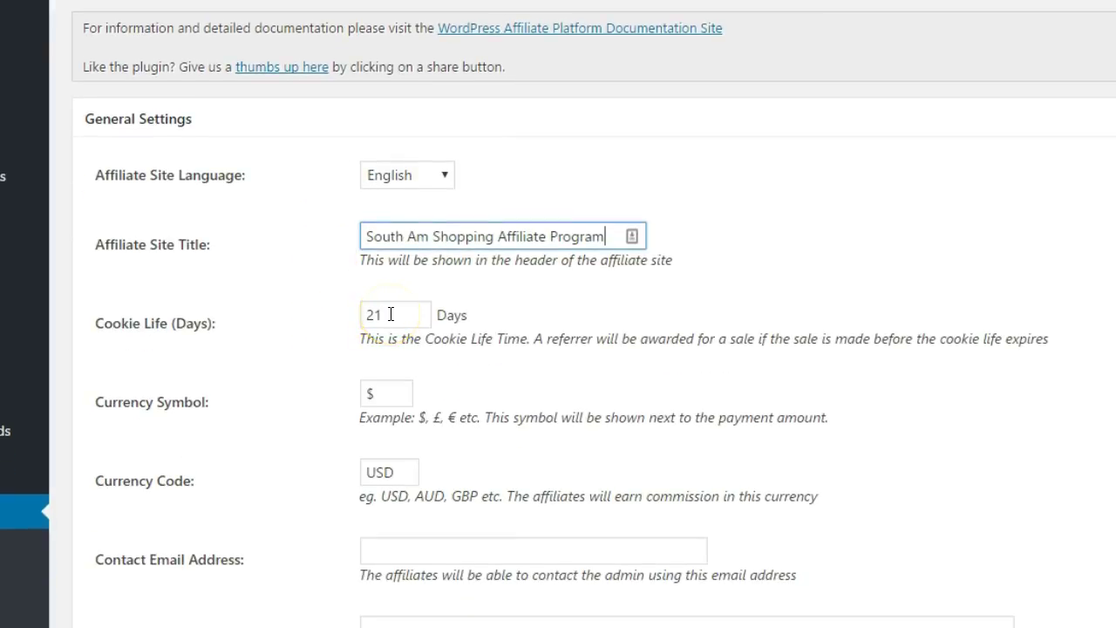
left_click(391, 314)
scroll(319, 329, "down", 1)
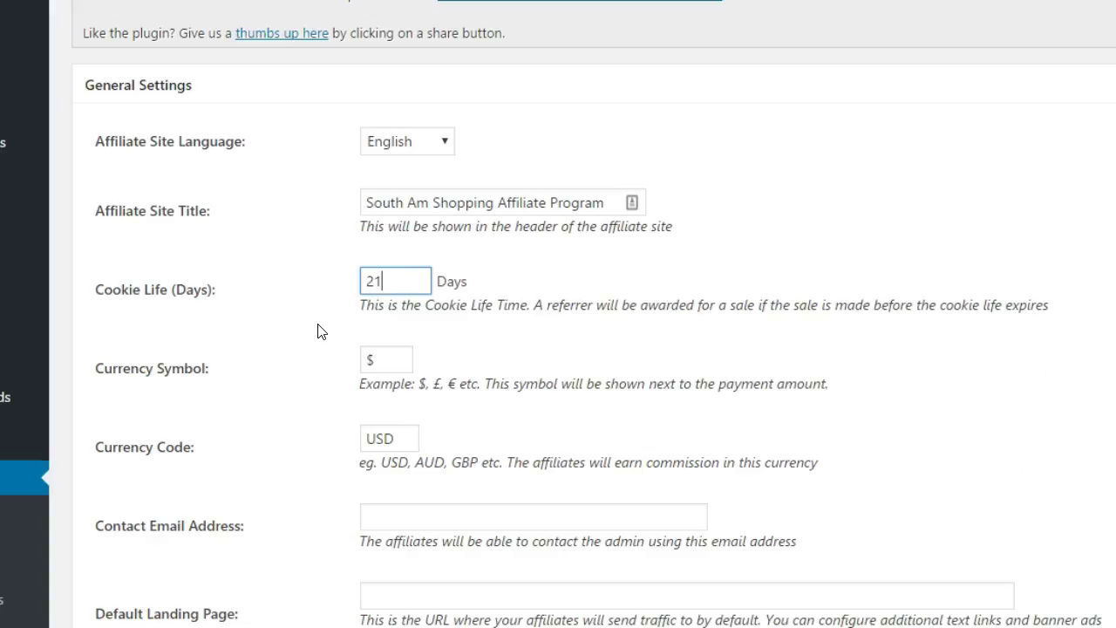
key("shift+Left")
key("shift+Left")
double_click(386, 356)
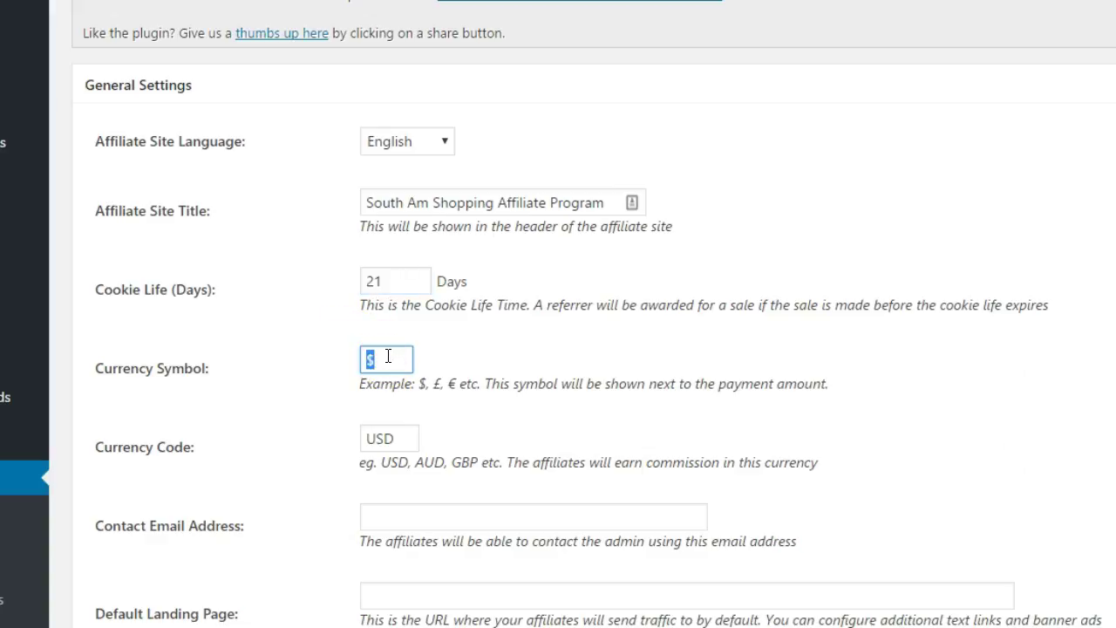
left_click(409, 437)
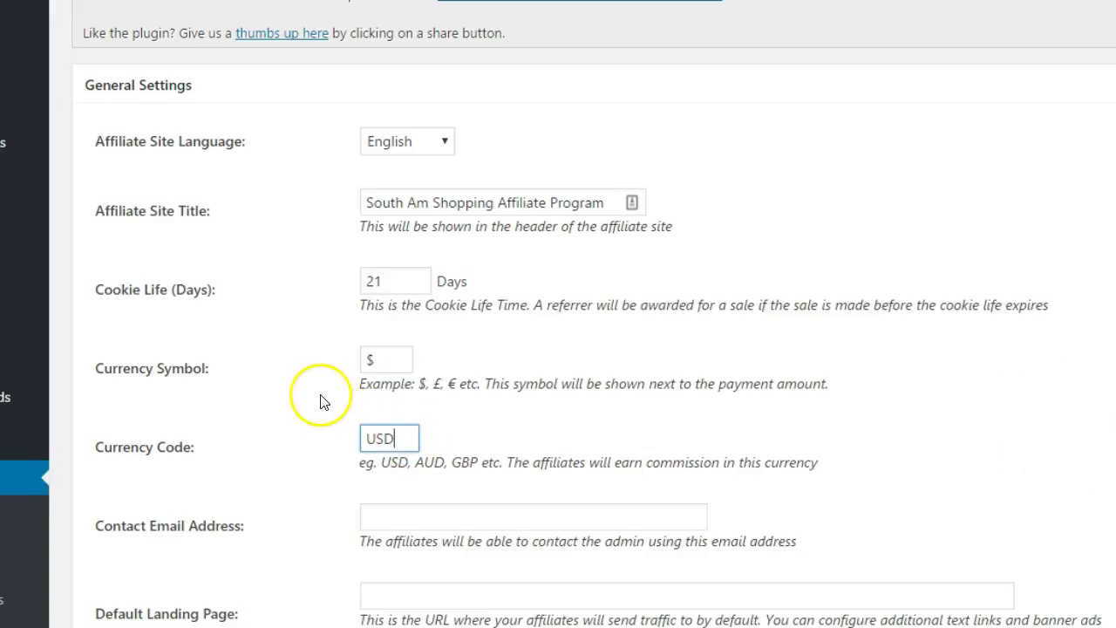
Enter the admin's contact e-mail address.
scroll(320, 401, "down", 1)
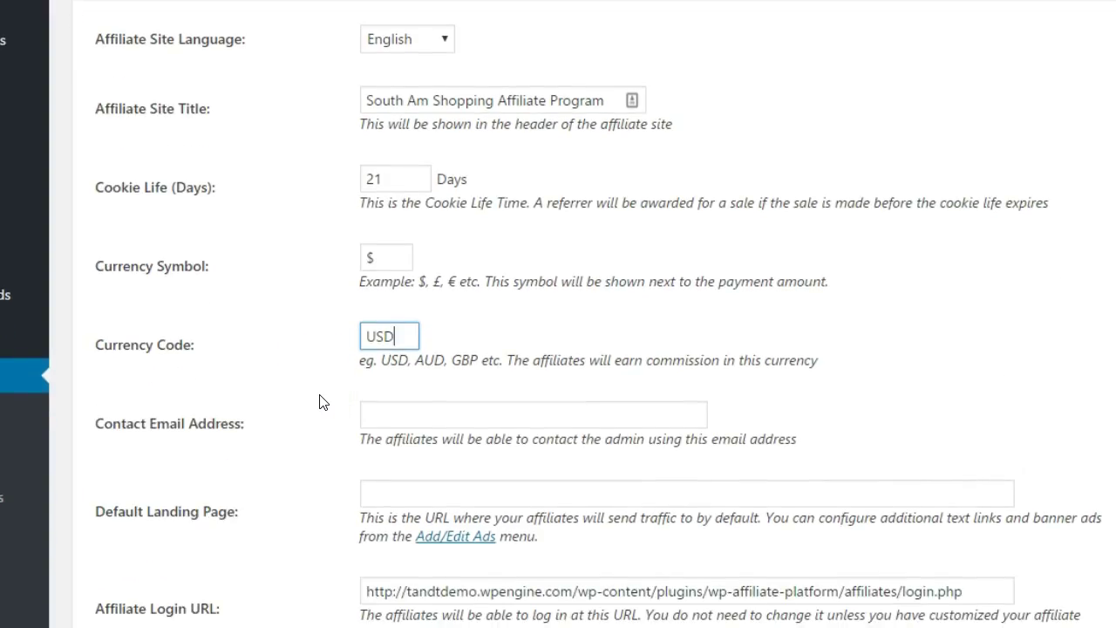
scroll(319, 401, "down", 1)
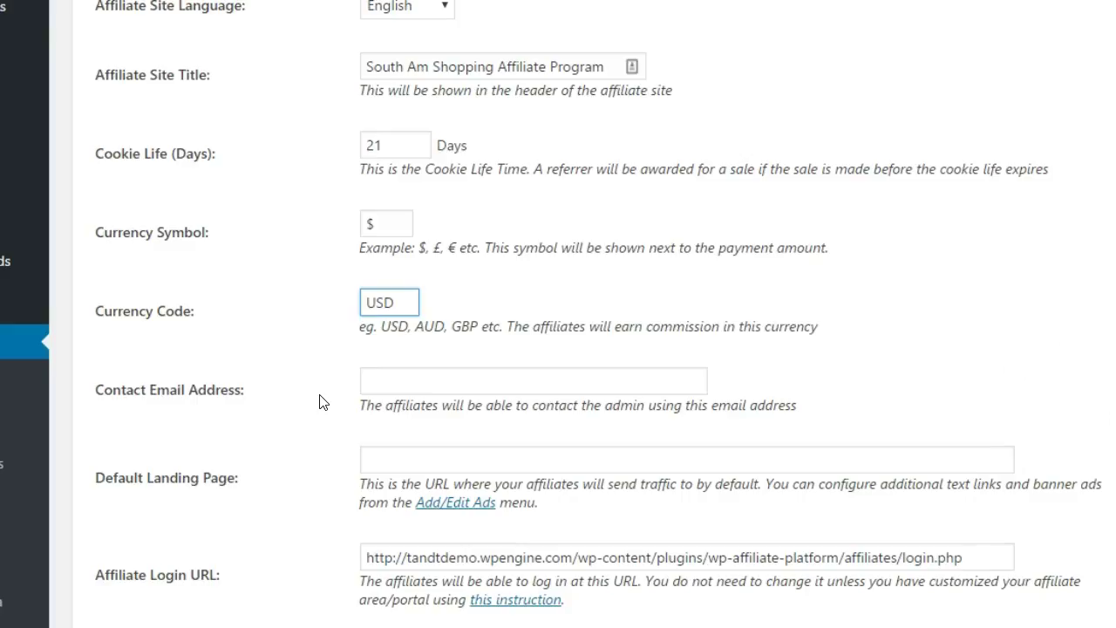
left_click(429, 382)
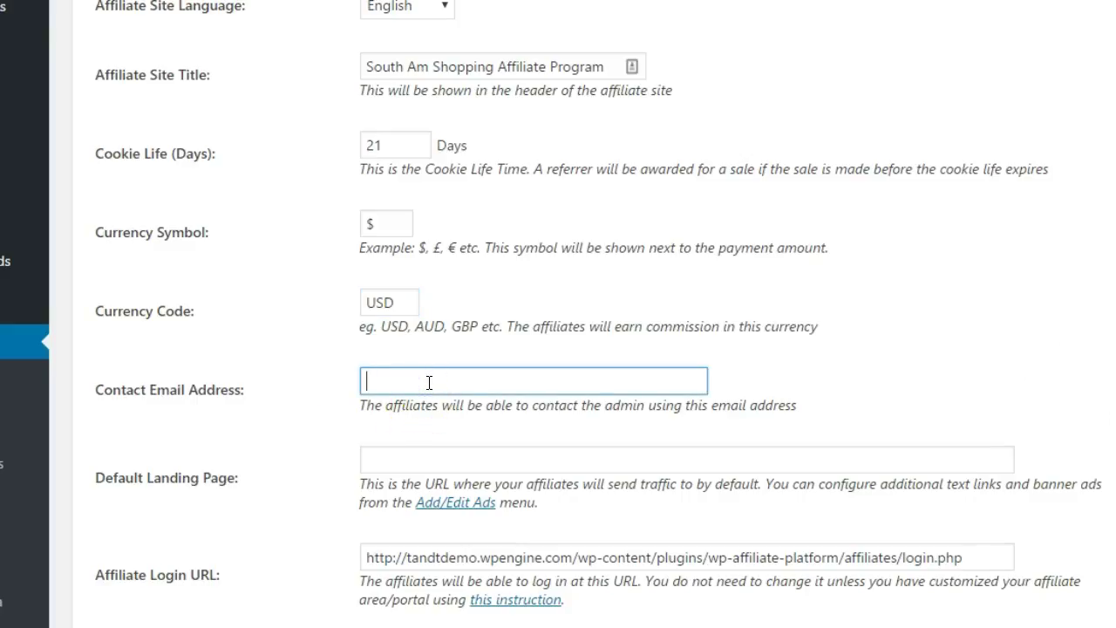
left_click(389, 380)
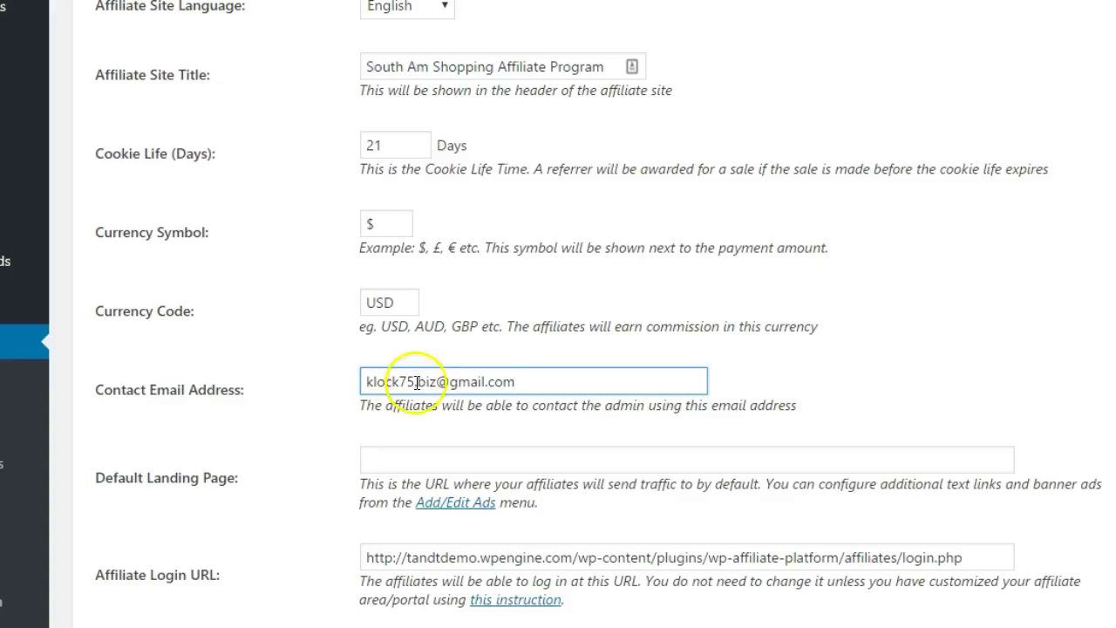
scroll(324, 373, "down", 3)
key("Tab")
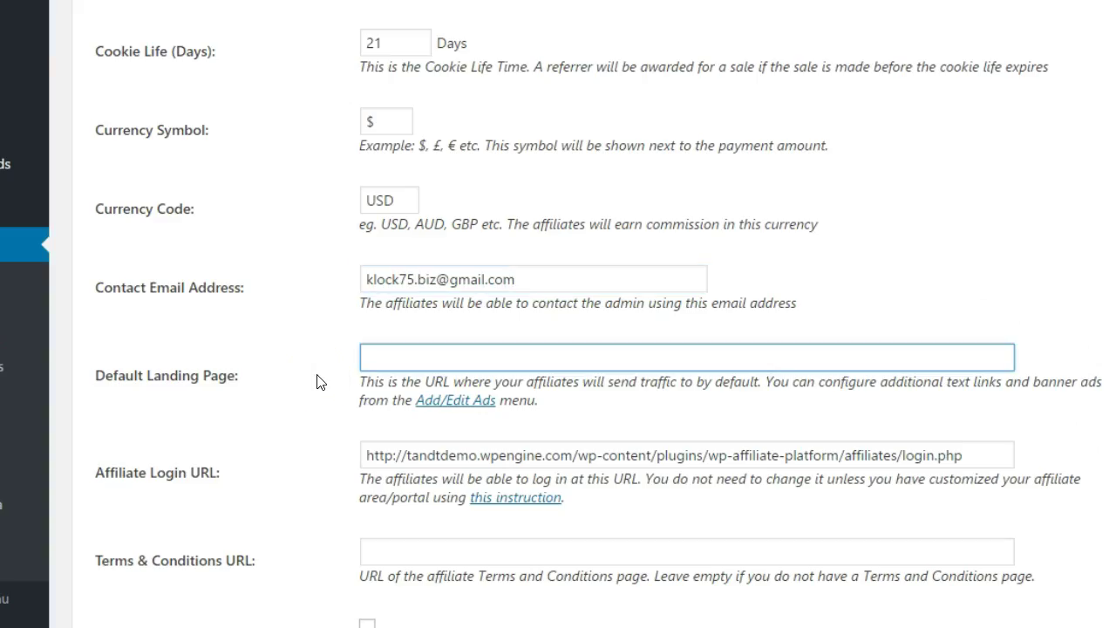
left_click(387, 362)
type("http://tandtdemo.wpengine.com/")
Fill in the Terms & Conditions URL with the site's /terms/ page.
scroll(330, 356, "down", 1)
scroll(329, 355, "down", 2)
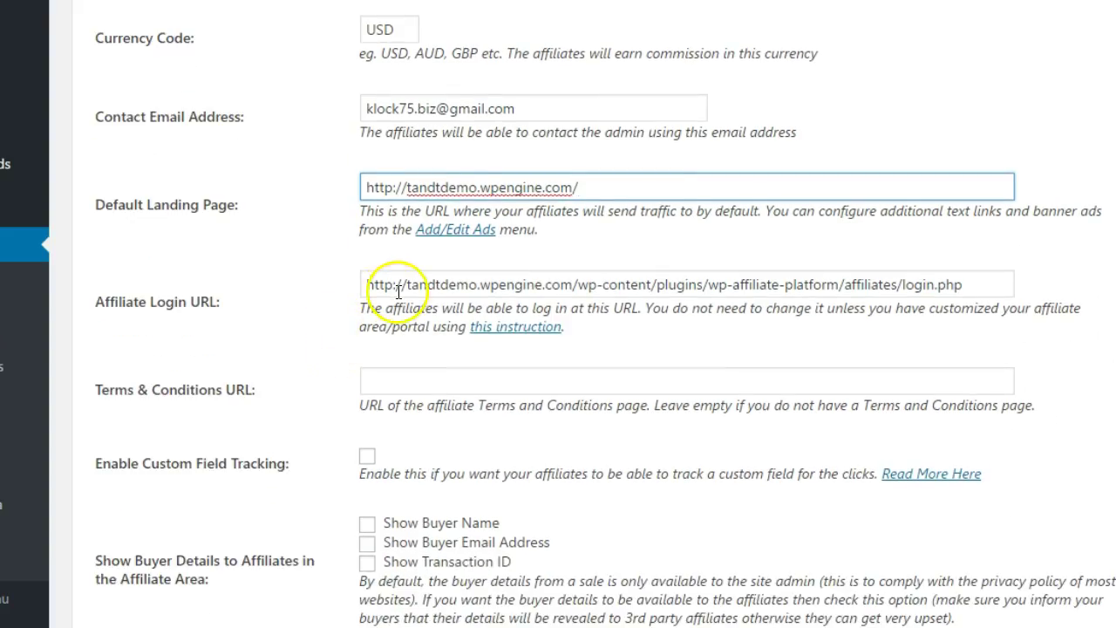
left_click(392, 287)
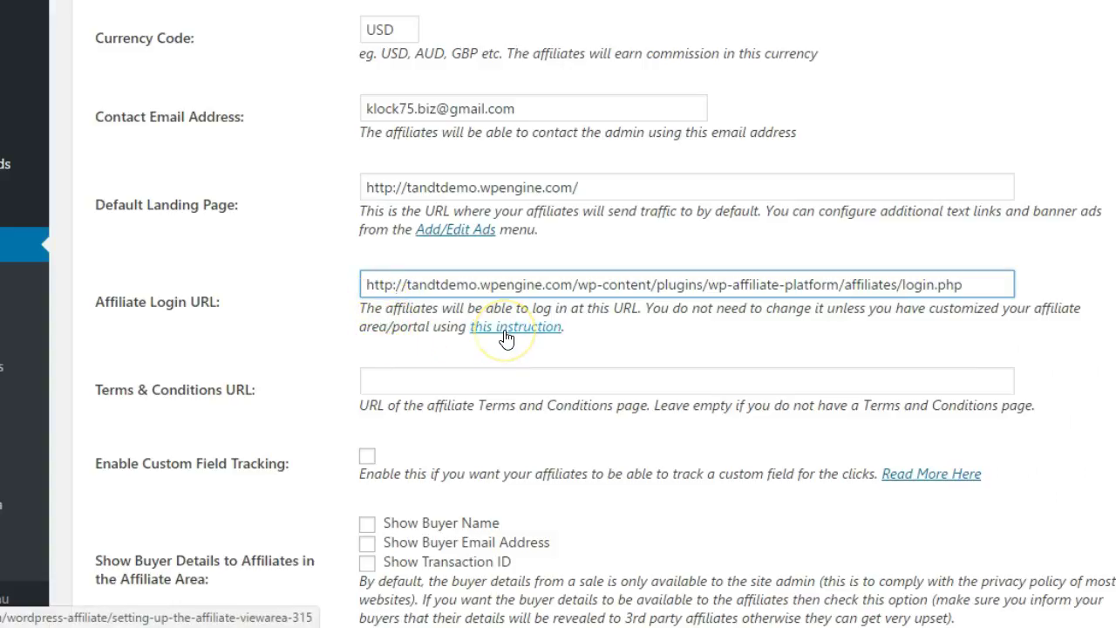
key("Tab")
key("Tab")
scroll(507, 338, "down", 1)
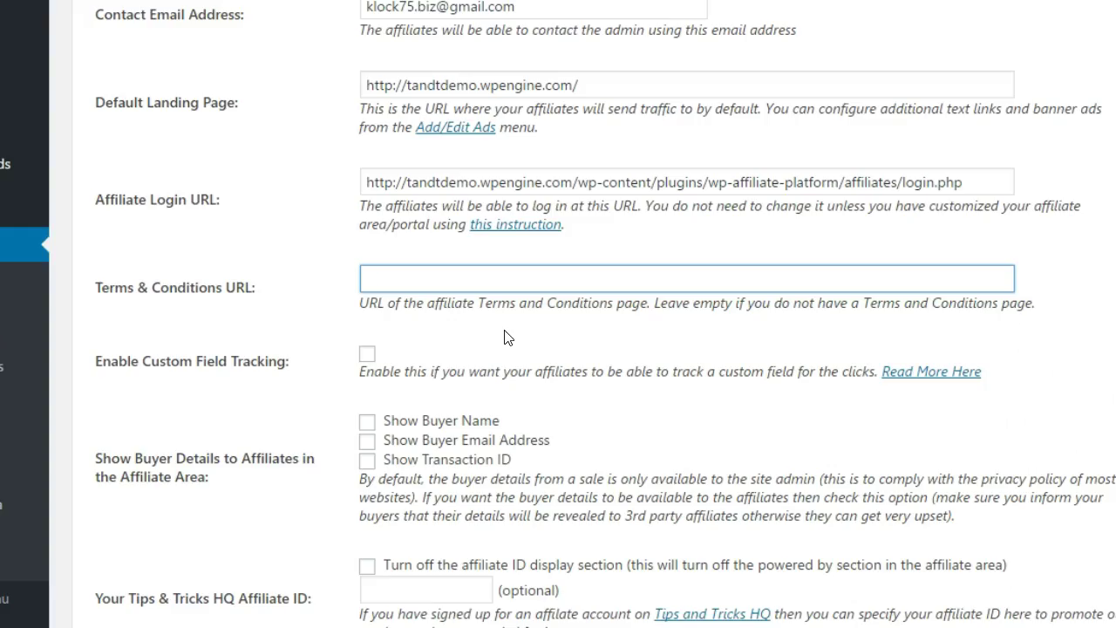
type("http://tandtdemo.wpengine.com/terms/")
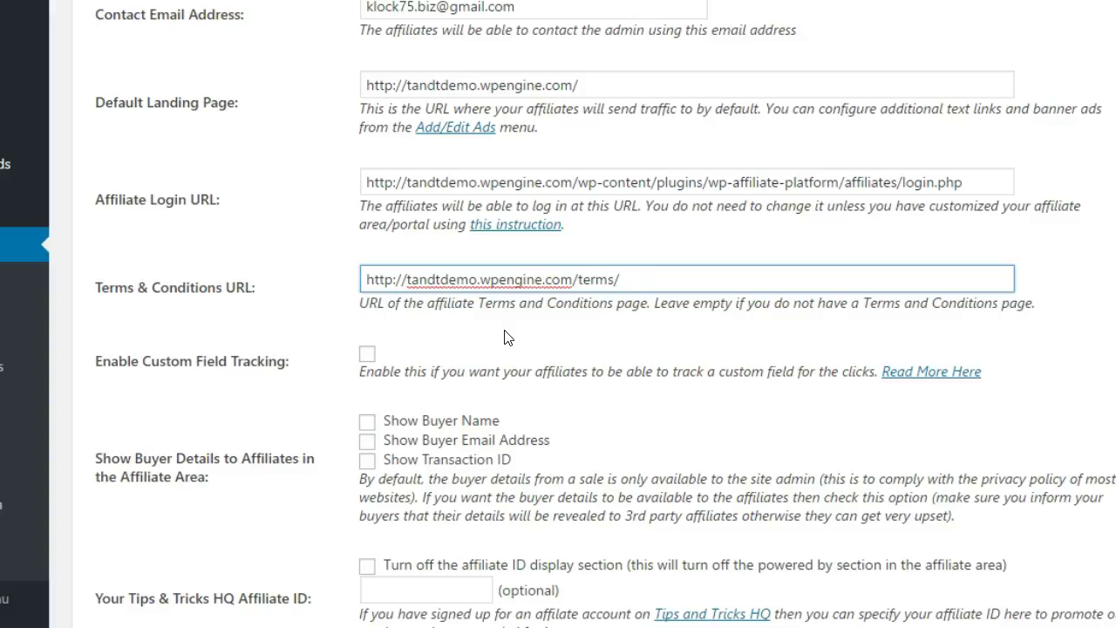
Turn on custom field tracking and show transaction IDs to affiliates, keeping buyer name and e-mail hidden.
scroll(379, 337, "down", 1)
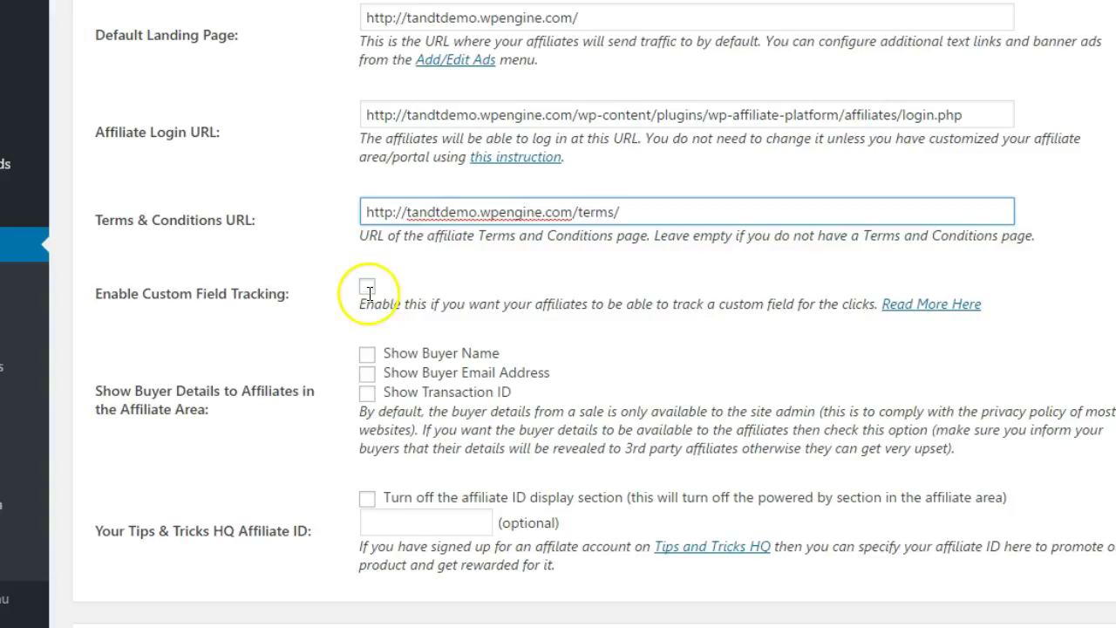
left_click(367, 289)
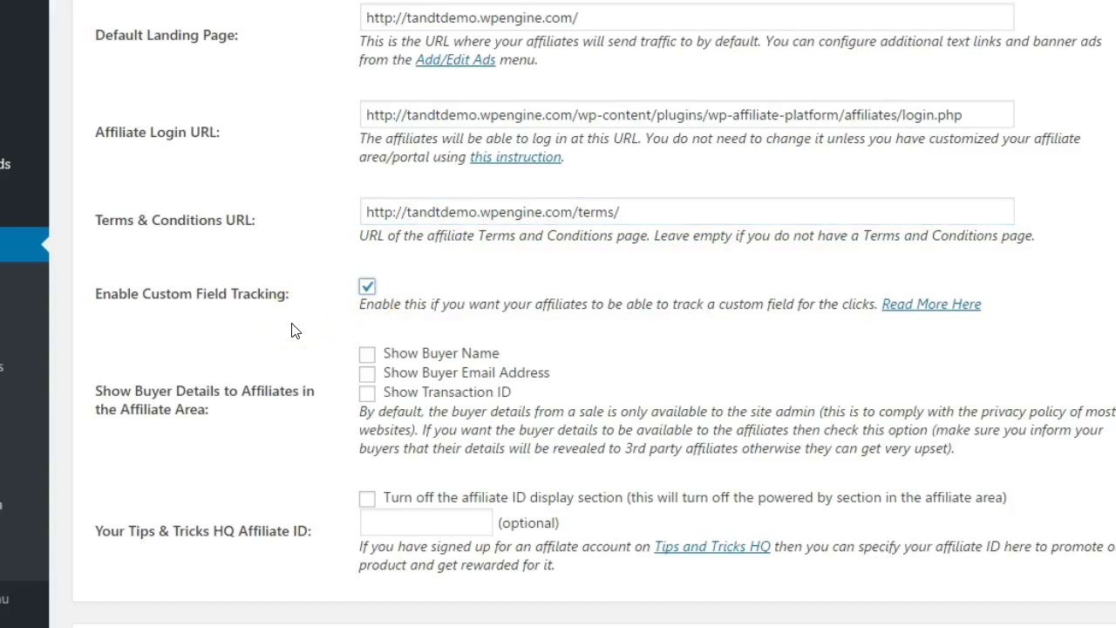
scroll(291, 328, "down", 1)
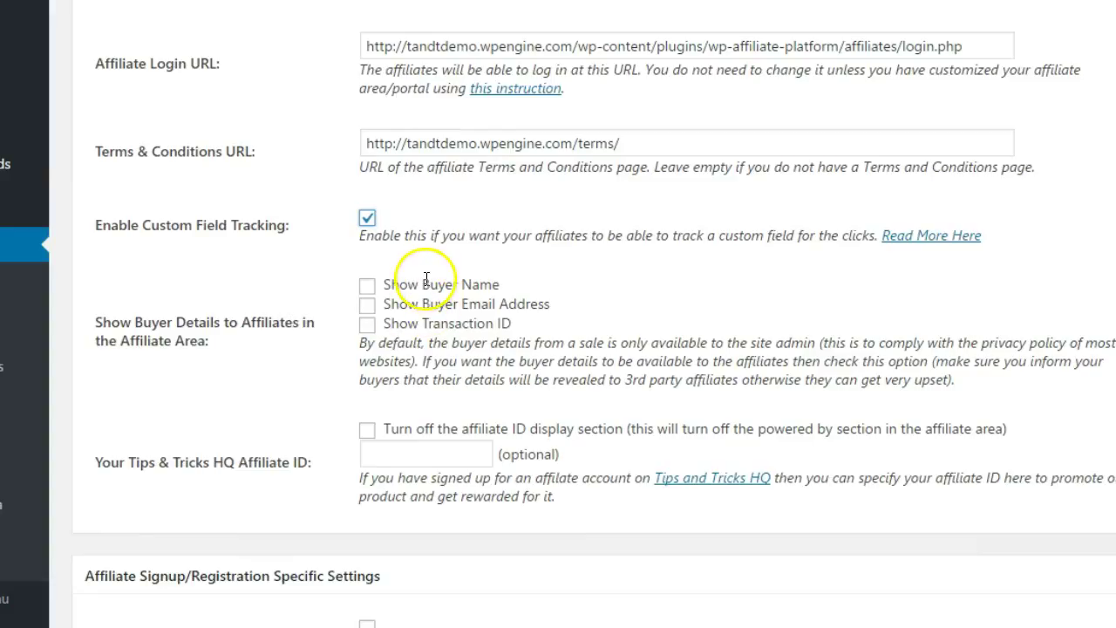
left_click_drag(422, 285, 499, 282)
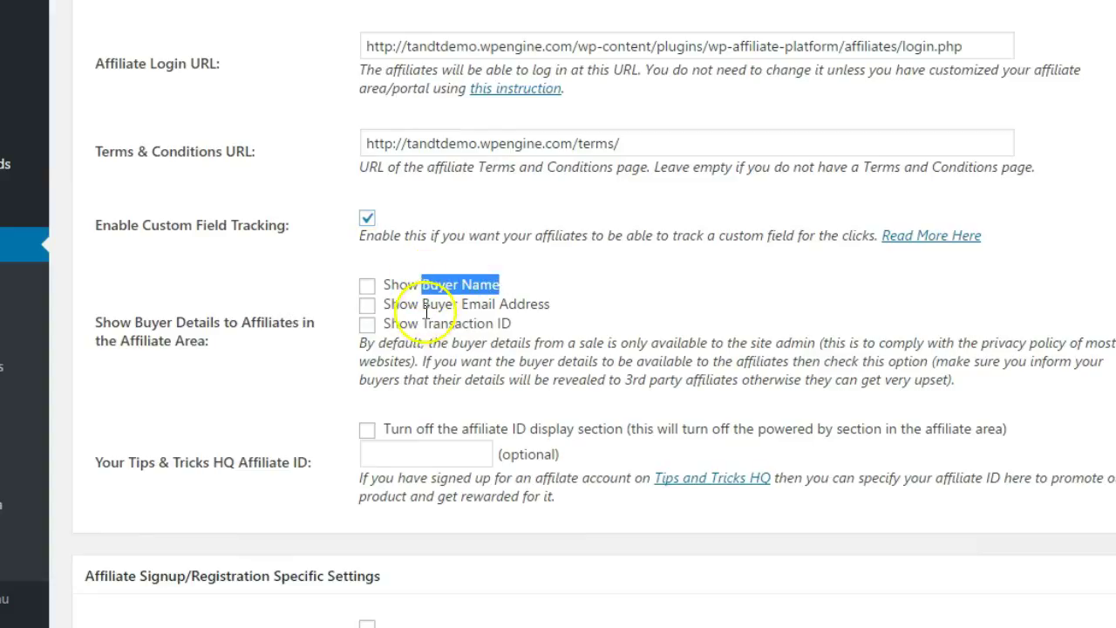
left_click(367, 323)
scroll(293, 364, "down", 2)
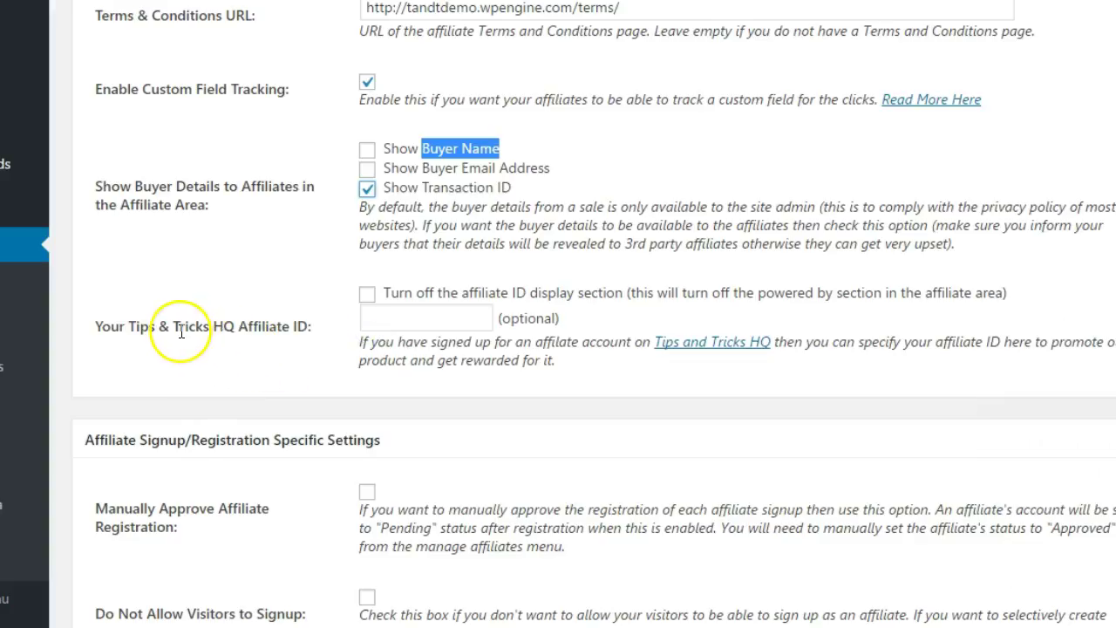
left_click(382, 317)
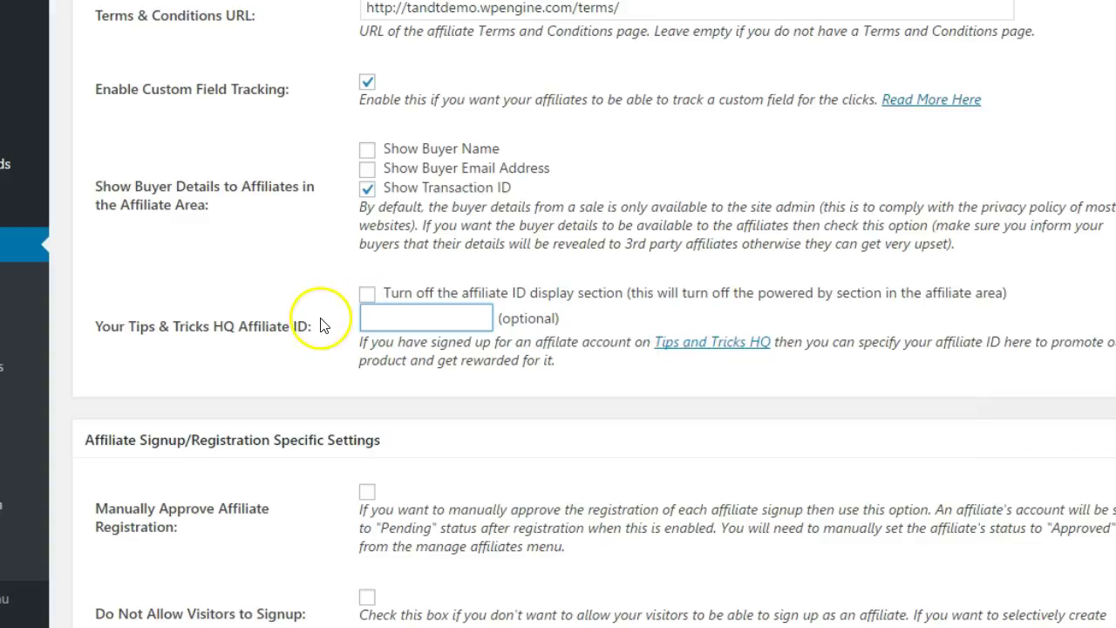
Require manual approval of affiliate registrations and make the PayPal e-mail a required field.
scroll(316, 324, "down", 3)
scroll(316, 327, "down", 2)
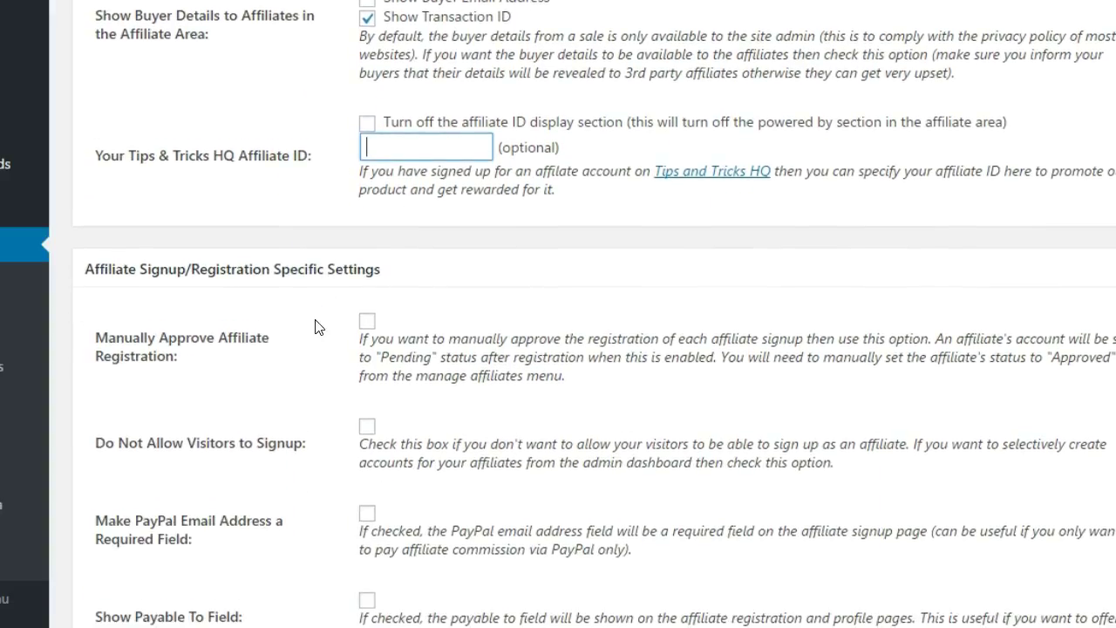
scroll(317, 326, "down", 1)
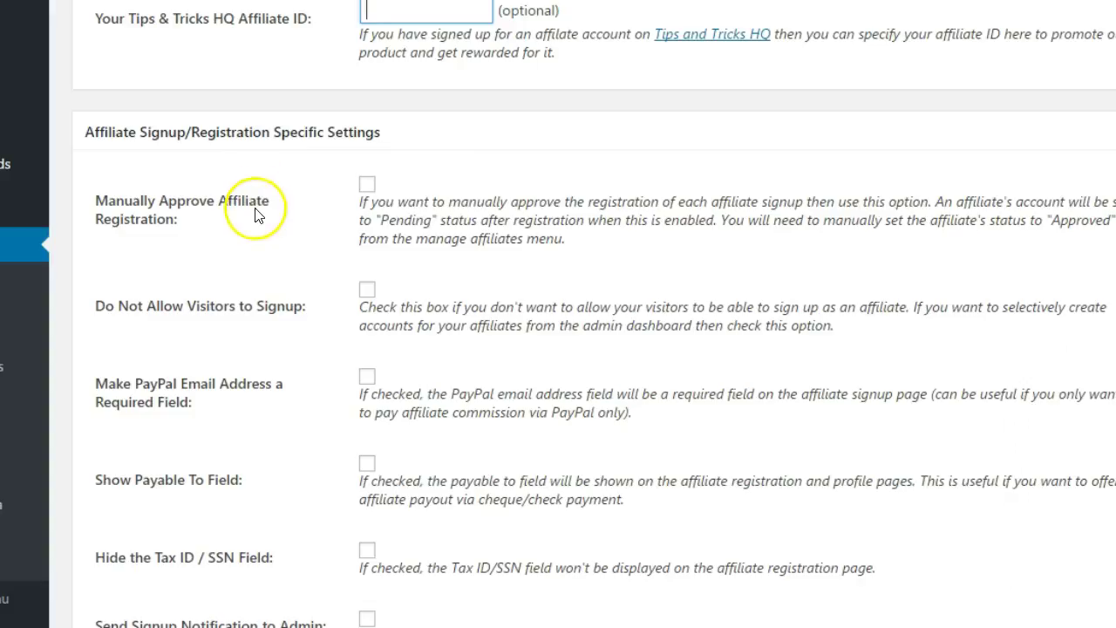
left_click(366, 185)
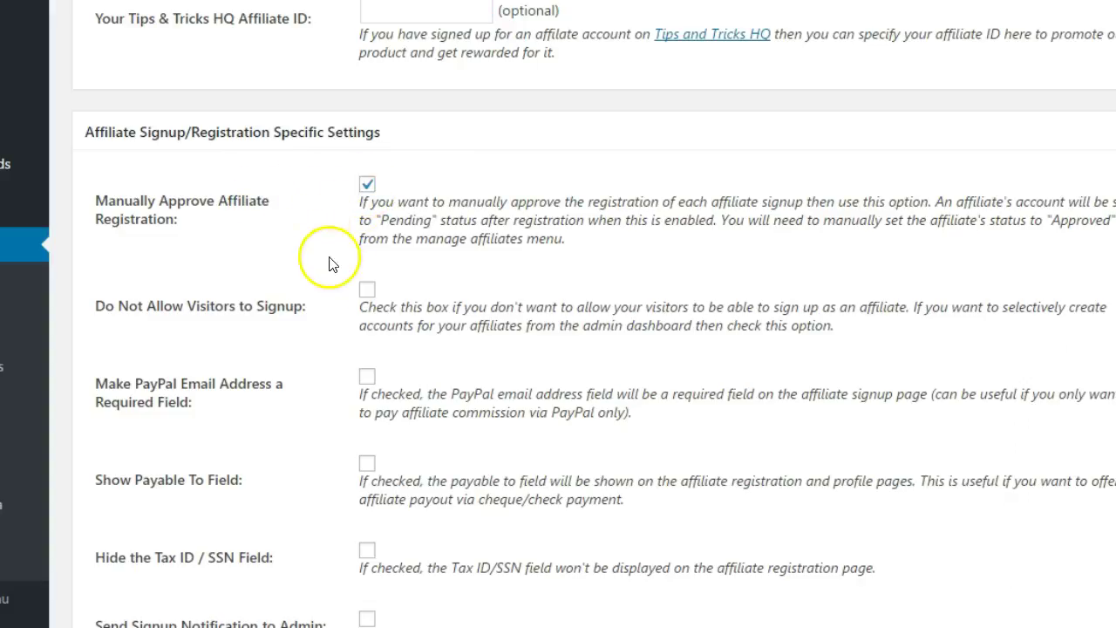
scroll(366, 321, "down", 1)
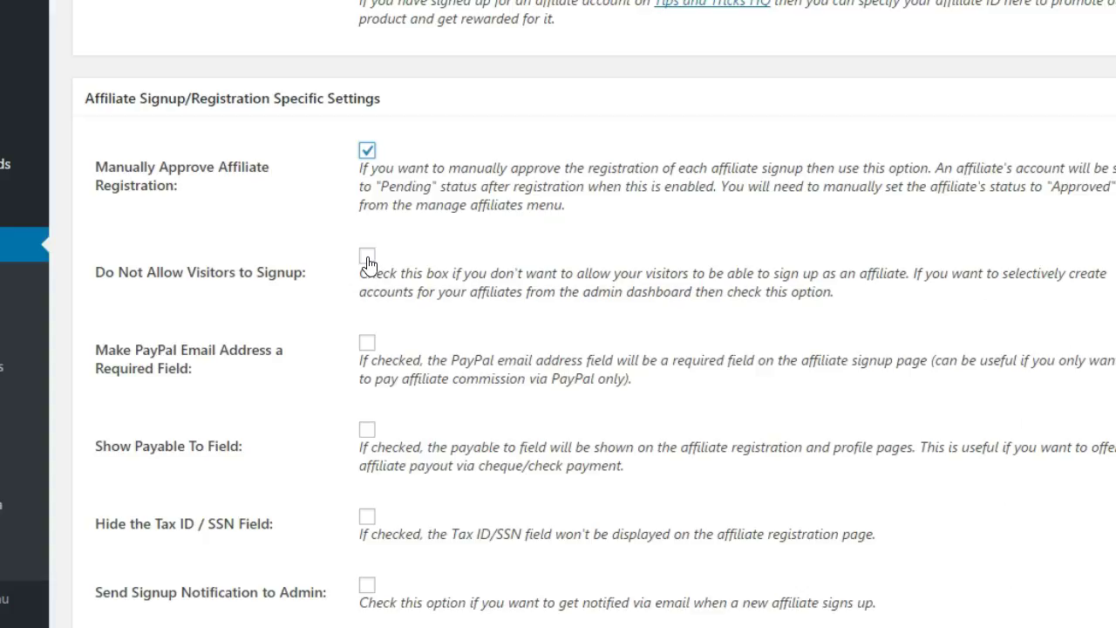
scroll(367, 265, "down", 3)
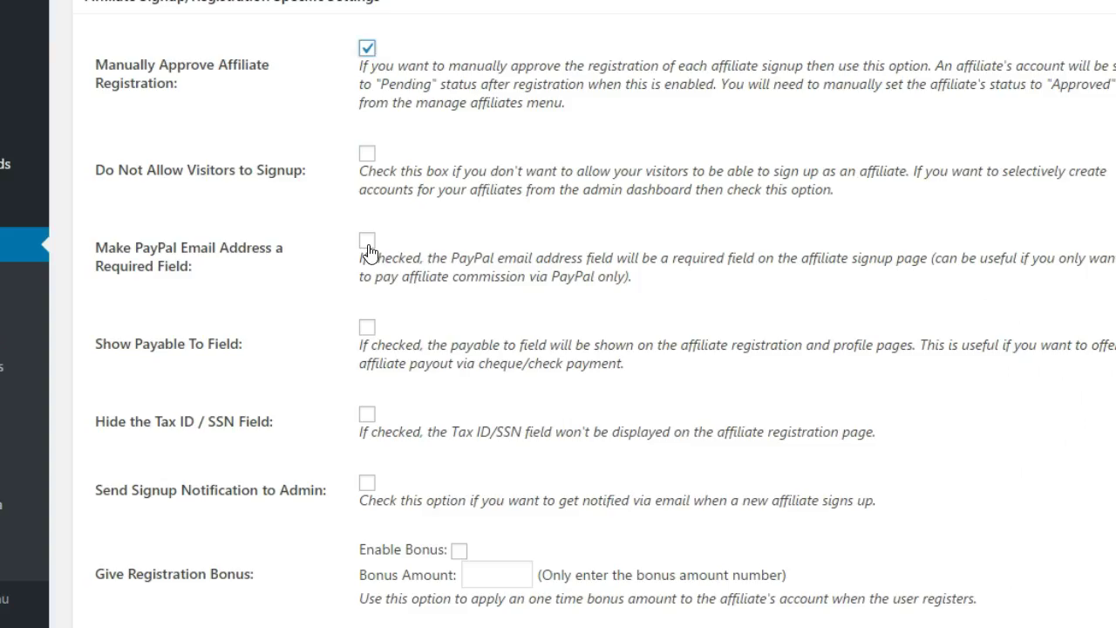
left_click(369, 251)
Send signup notifications to the admin and enable a registration bonus of 10.
scroll(369, 252, "down", 2)
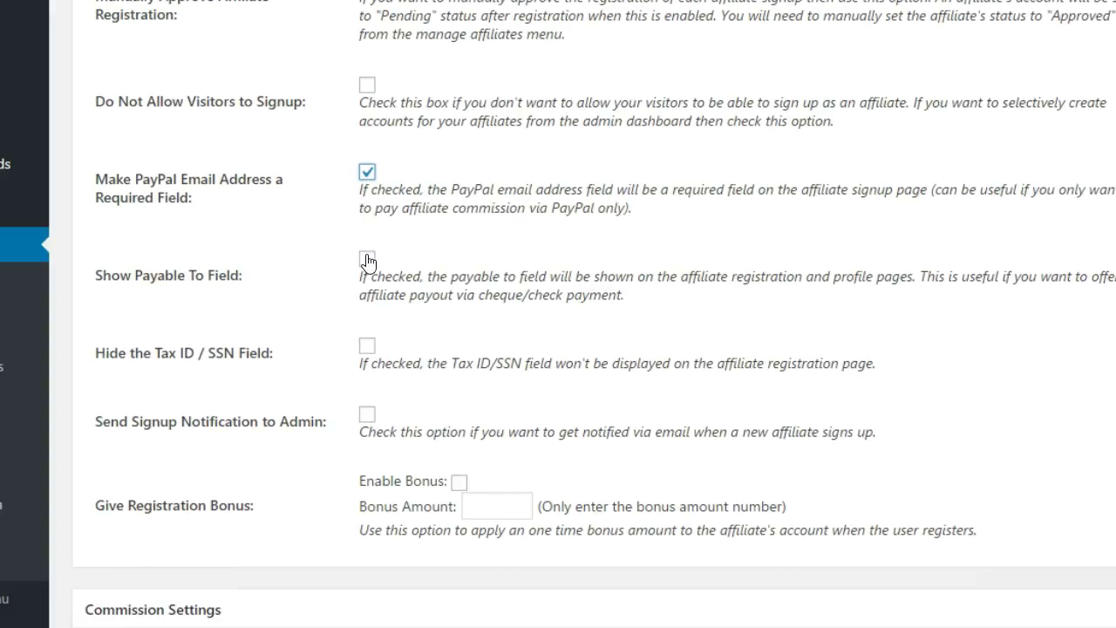
scroll(367, 261, "down", 1)
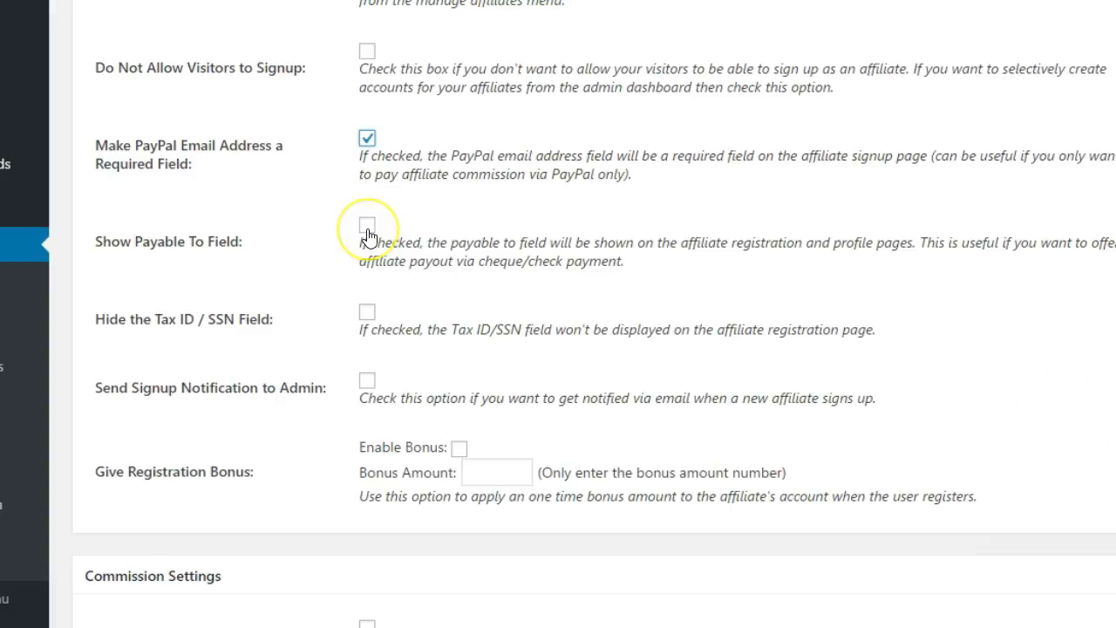
scroll(367, 235, "down", 3)
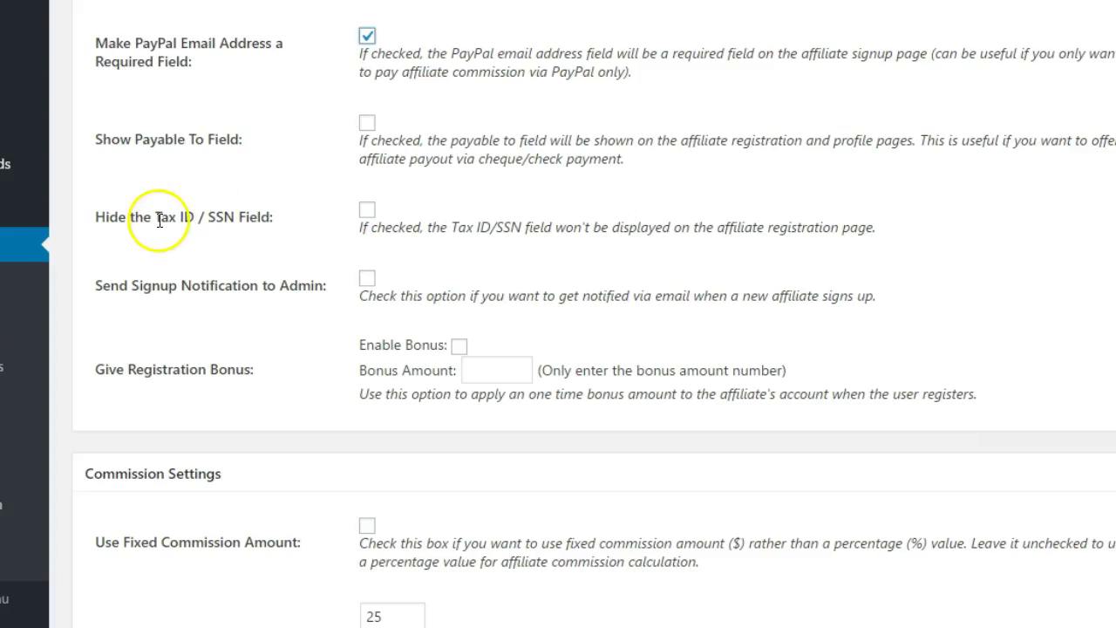
left_click_drag(155, 217, 190, 217)
left_click(361, 247)
scroll(365, 231, "down", 2)
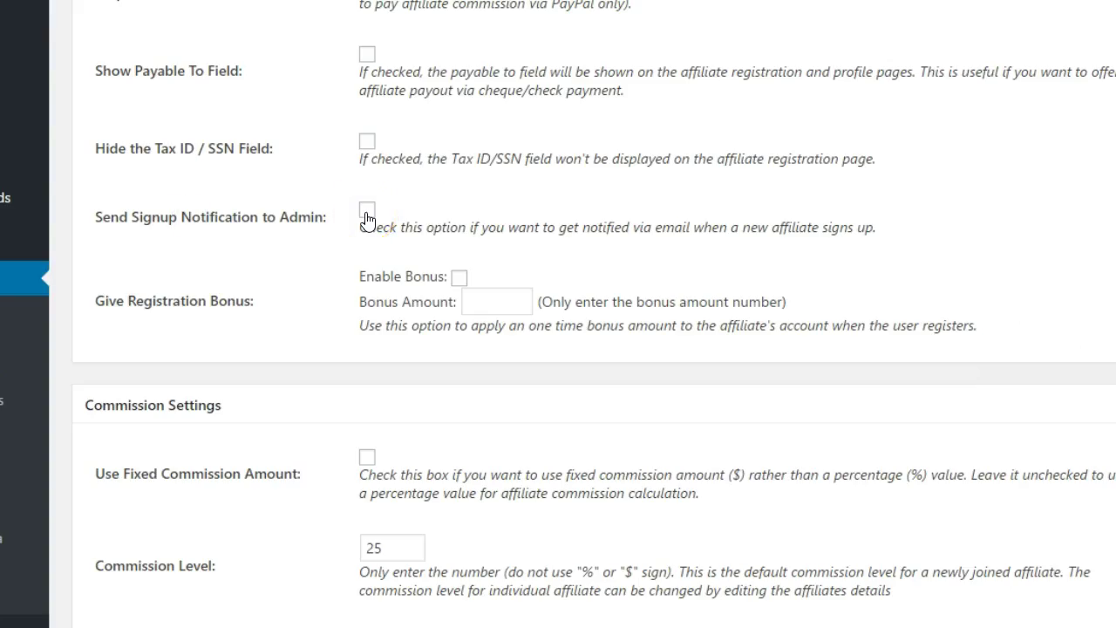
left_click(367, 214)
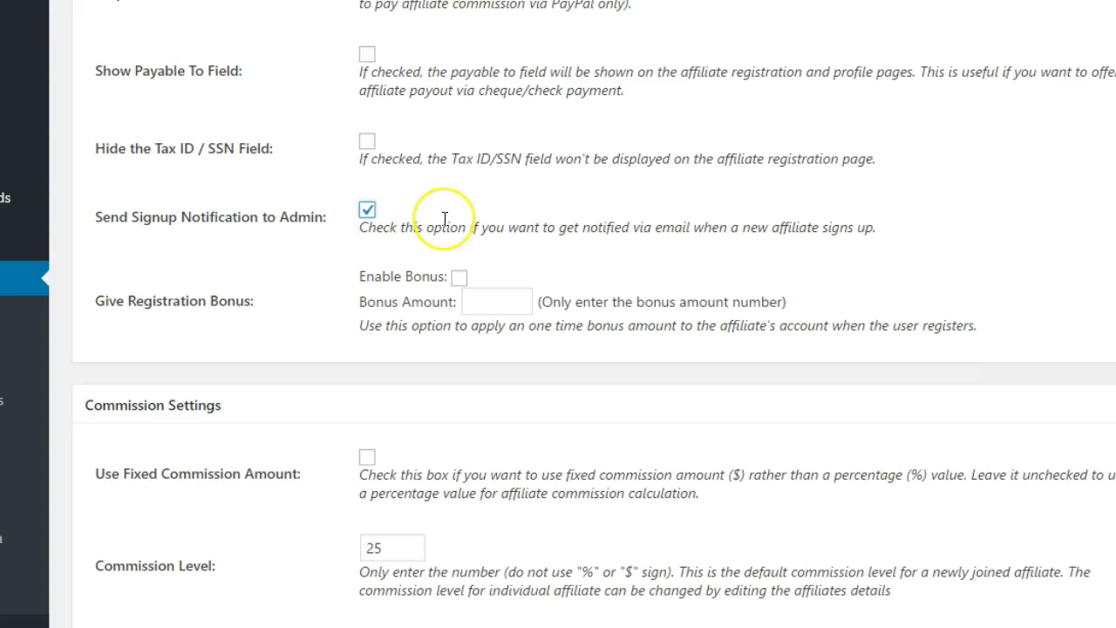
scroll(465, 244, "down", 1)
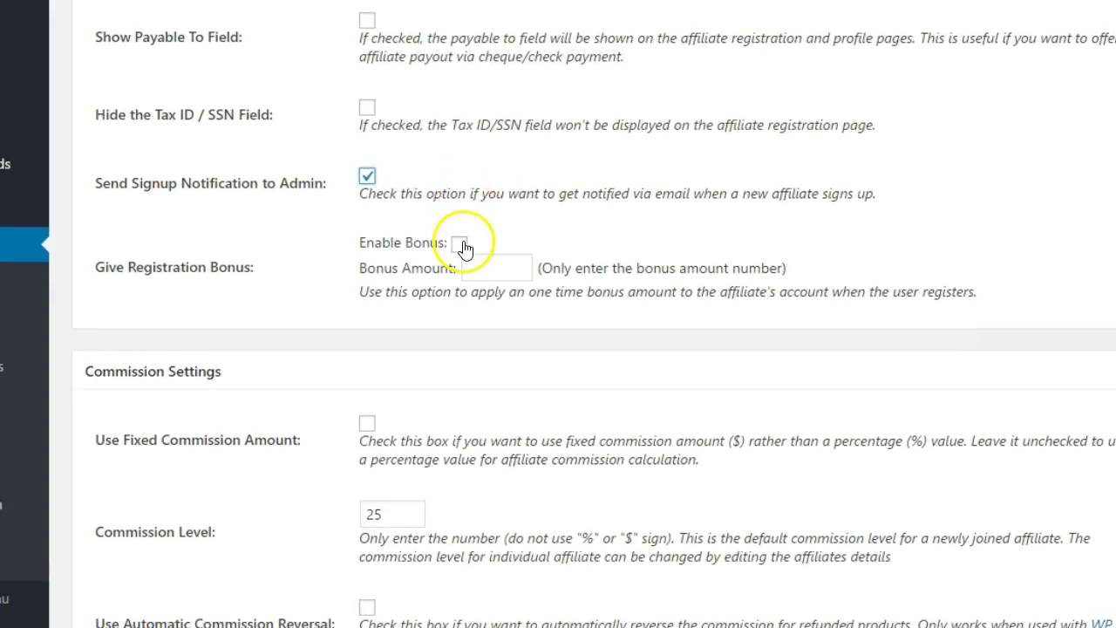
left_click(459, 245)
left_click(486, 268)
type("10")
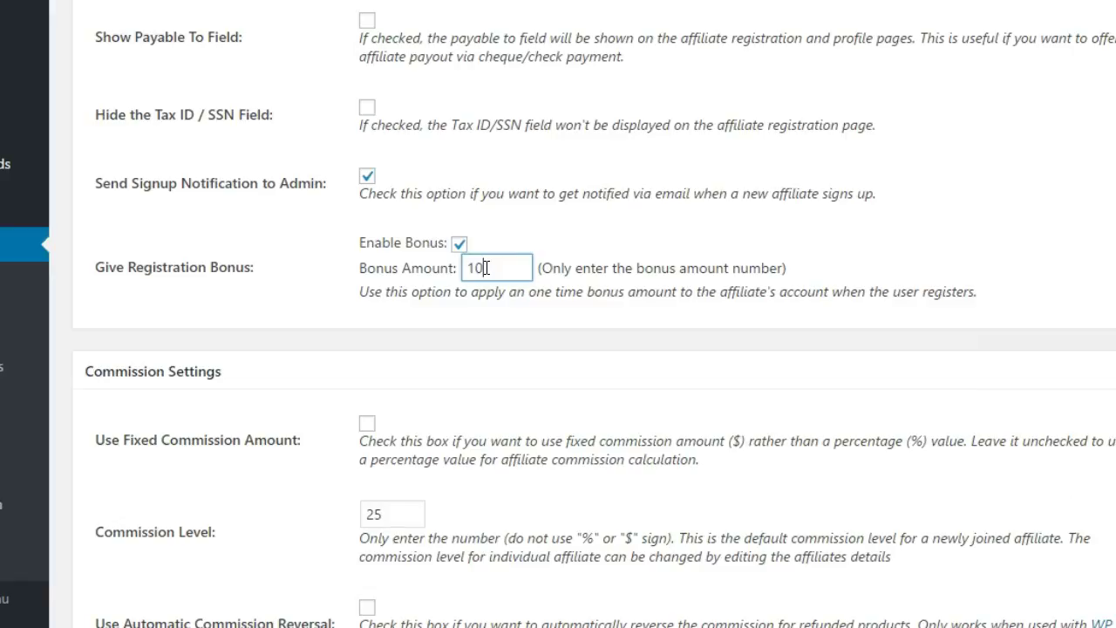
scroll(486, 267, "down", 5)
Change the commission level from 25 to 10.
left_click_drag(395, 309, 355, 304)
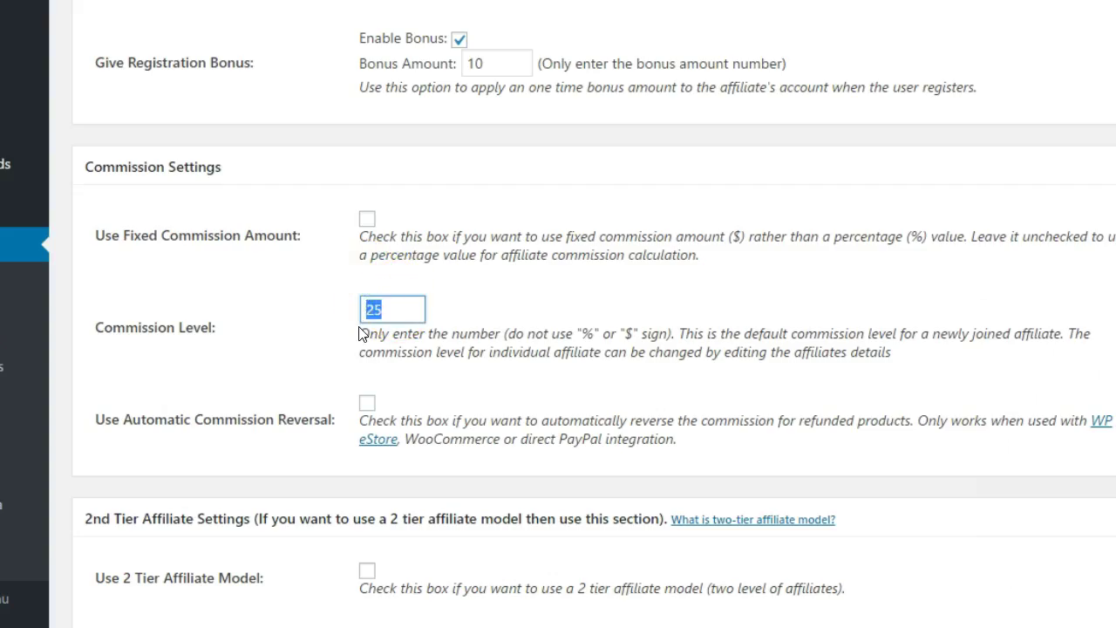
type("10")
left_click(105, 231)
left_click_drag(106, 231, 297, 231)
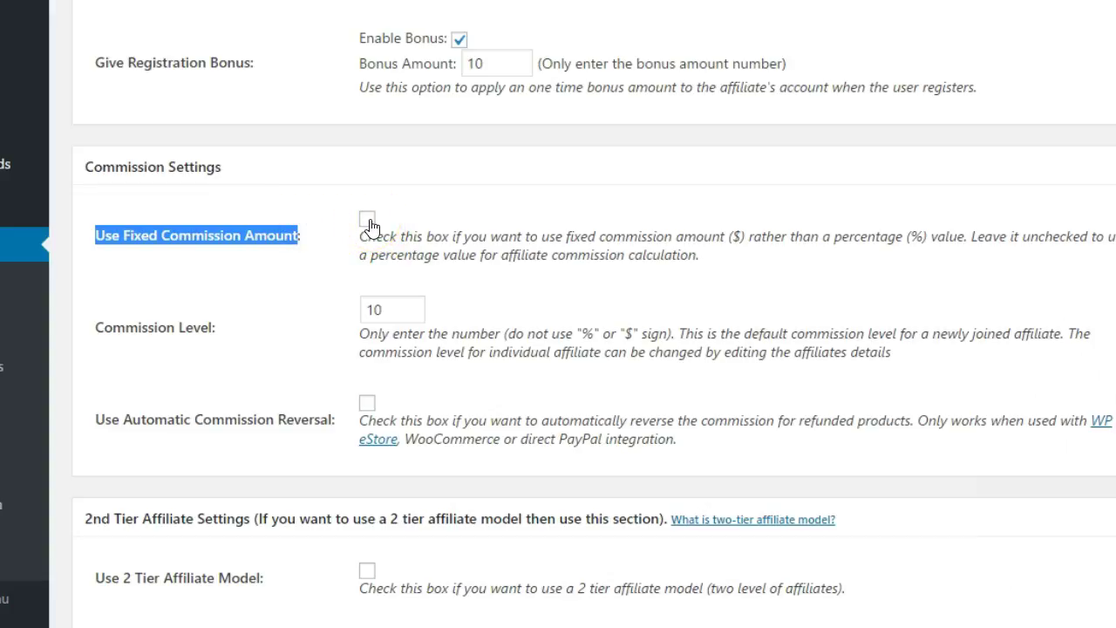
left_click(369, 225)
Enable automatic commission reversal for refunded products.
scroll(410, 316, "down", 1)
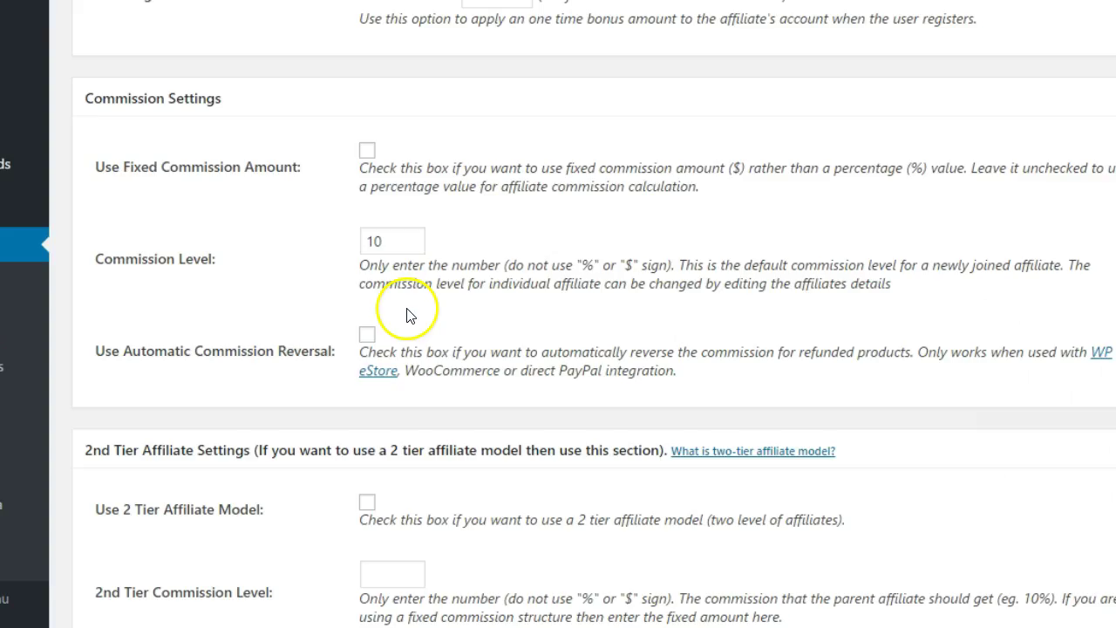
scroll(410, 316, "down", 1)
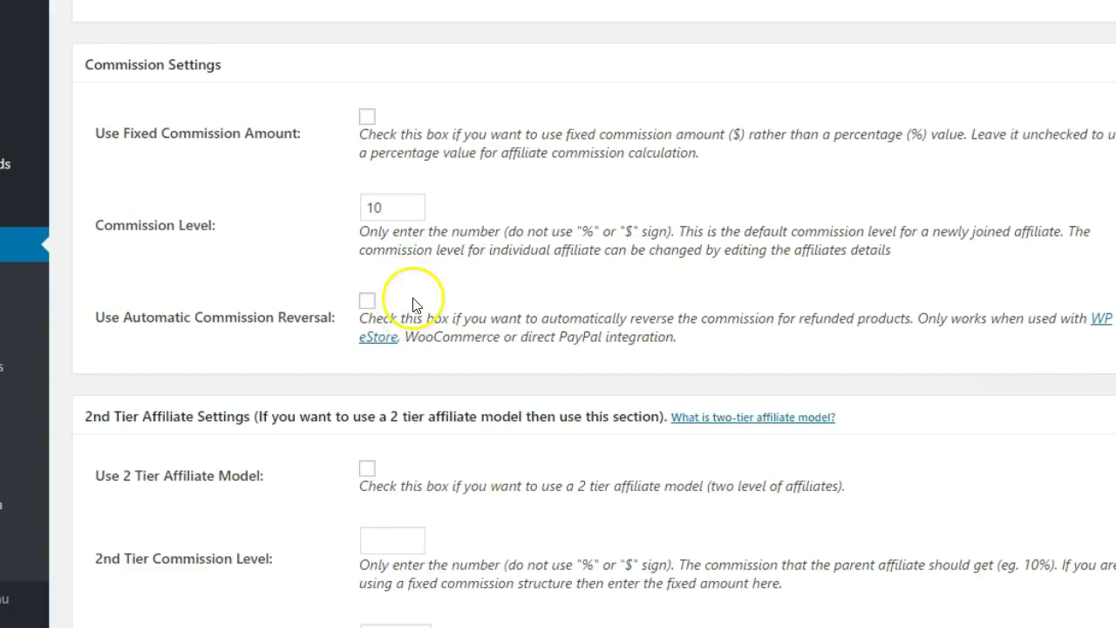
scroll(414, 302, "down", 1)
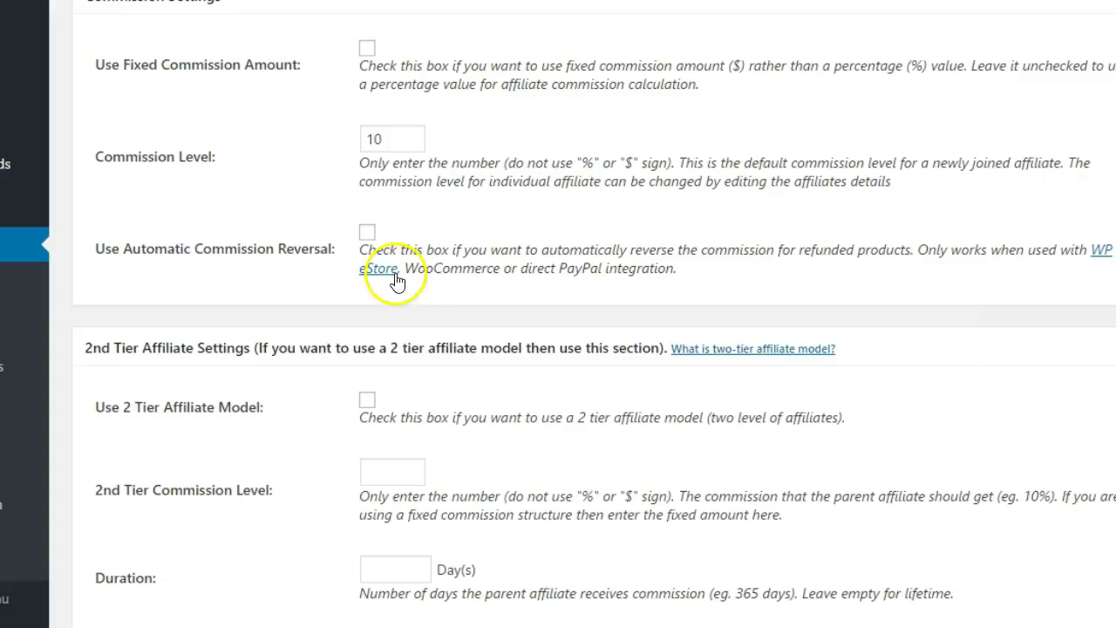
left_click(367, 235)
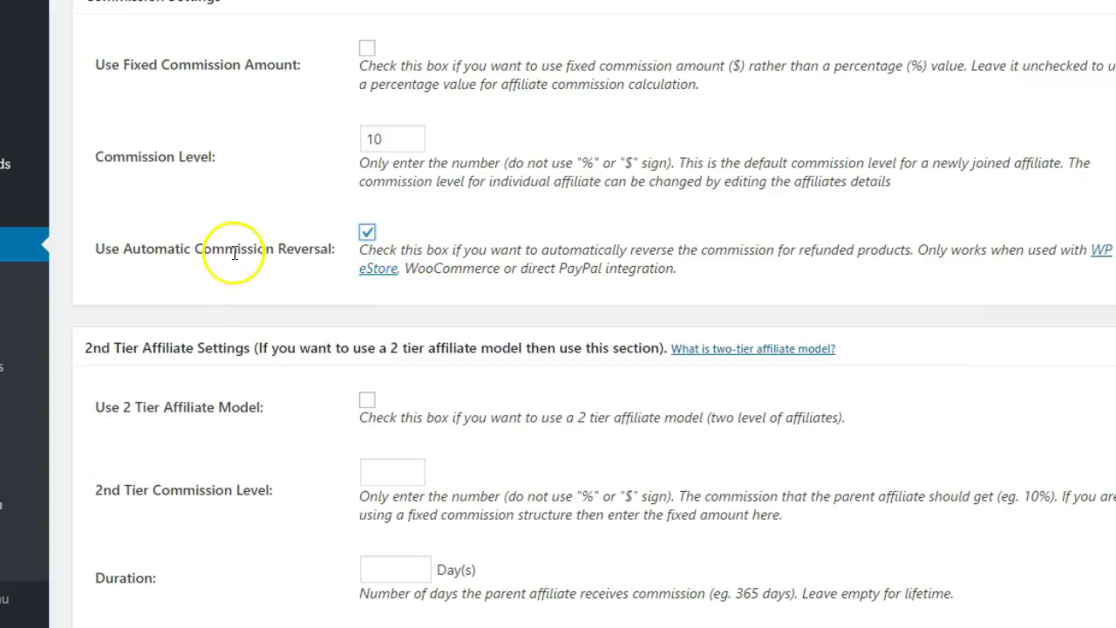
scroll(600, 259, "down", 2)
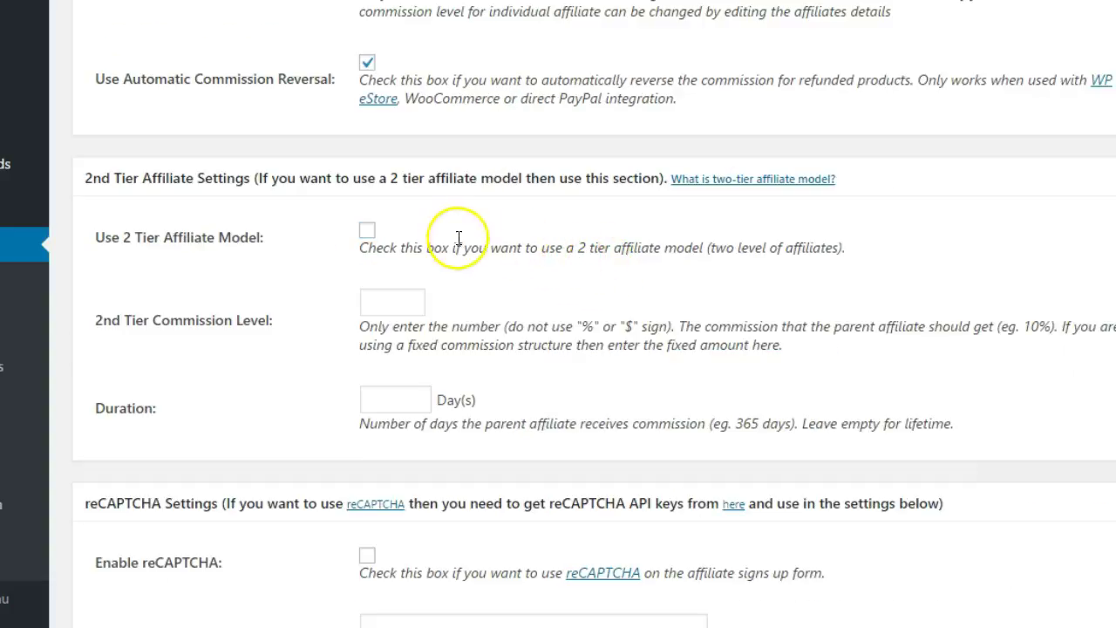
scroll(439, 244, "down", 1)
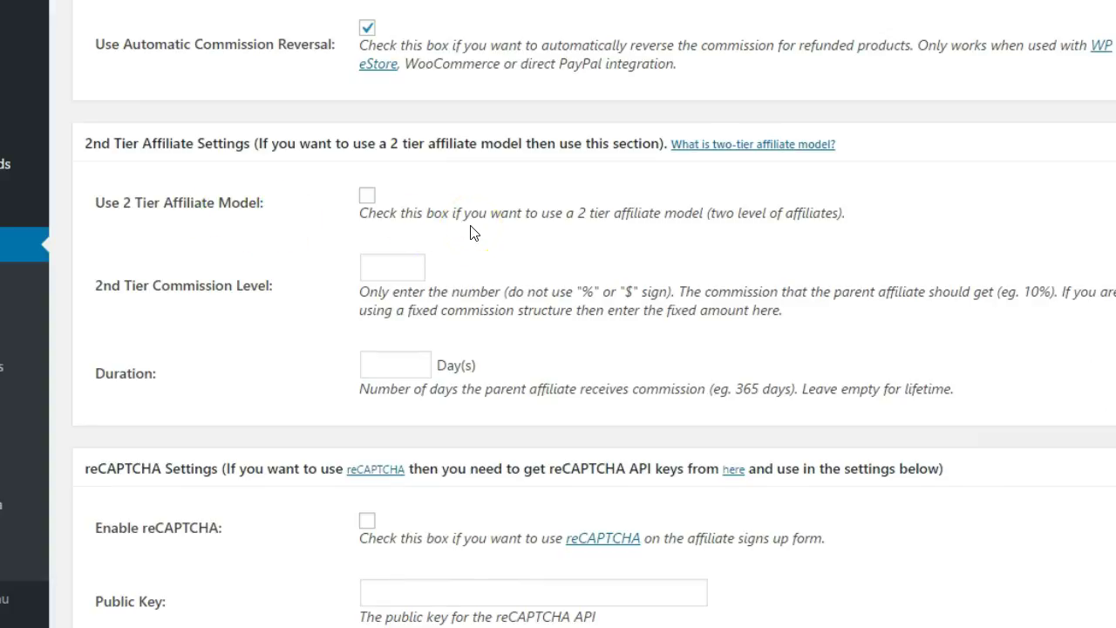
left_click(399, 267)
left_click(398, 360)
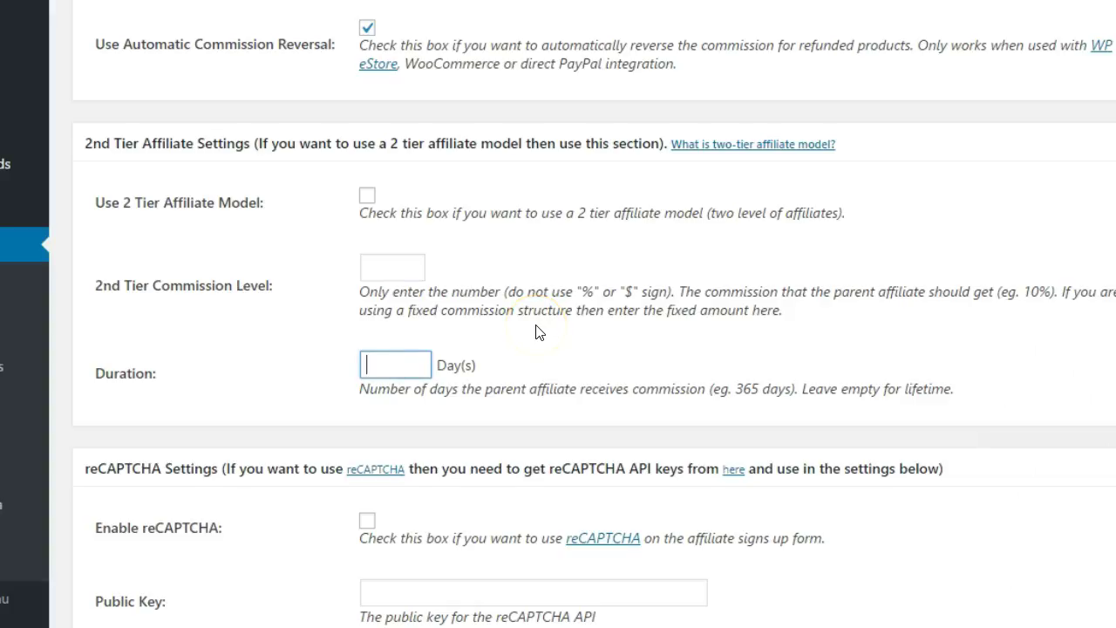
scroll(536, 331, "down", 1)
scroll(536, 331, "down", 1)
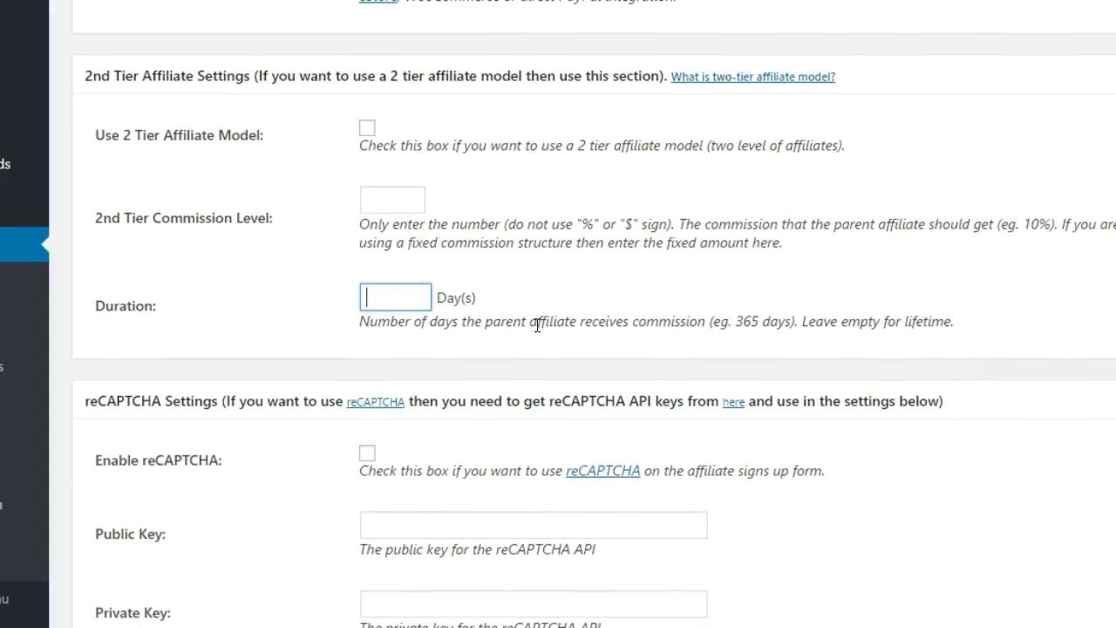
scroll(536, 327, "down", 3)
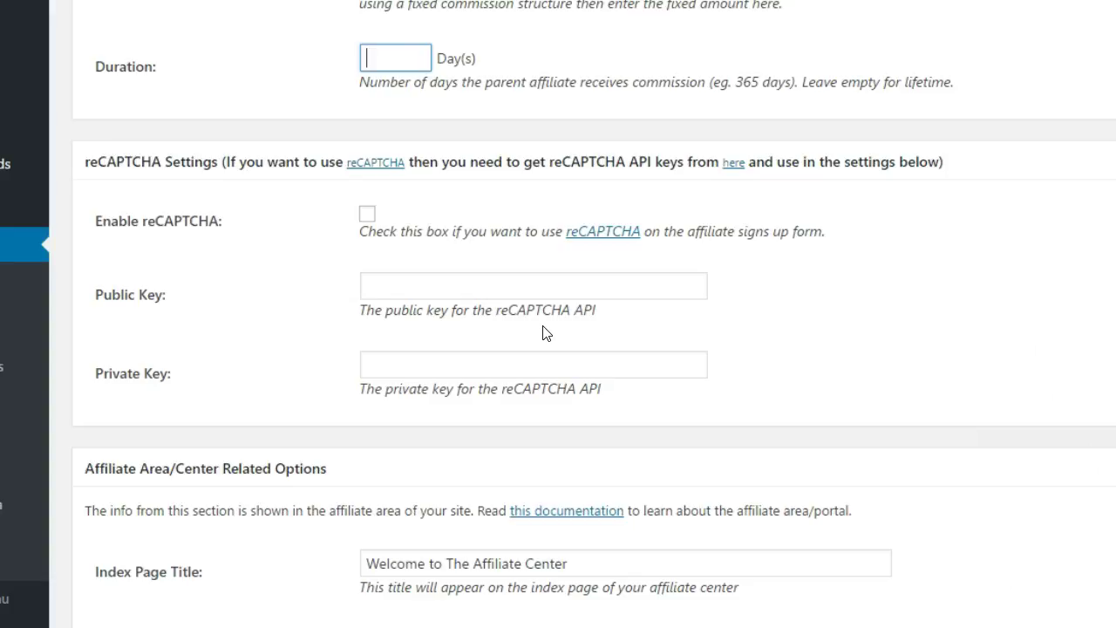
scroll(542, 333, "down", 4)
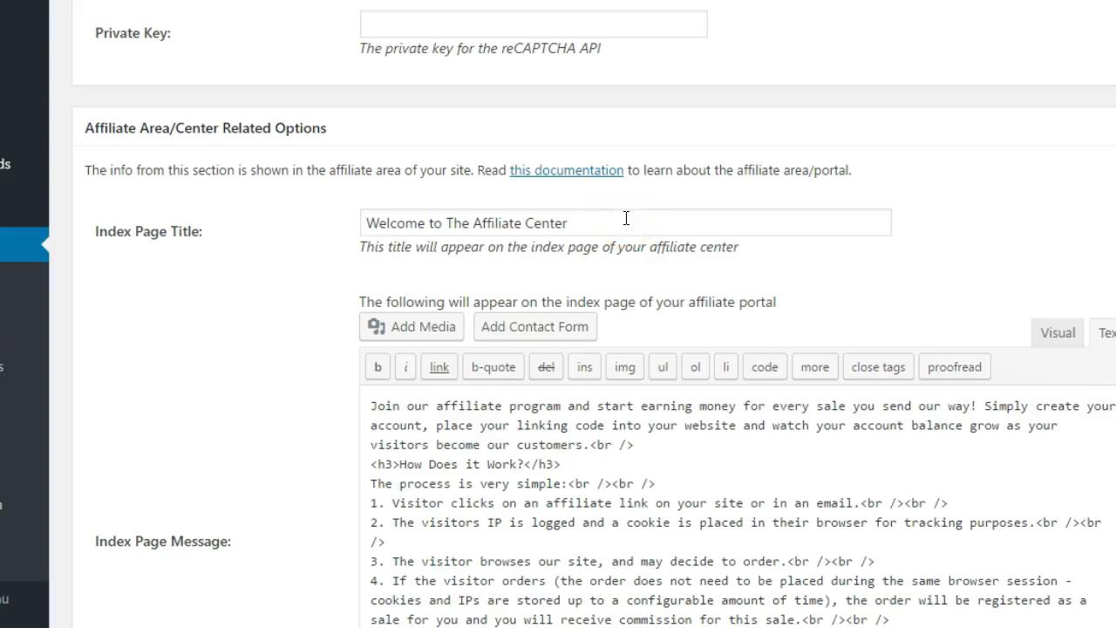
scroll(626, 218, "down", 1)
scroll(626, 219, "down", 1)
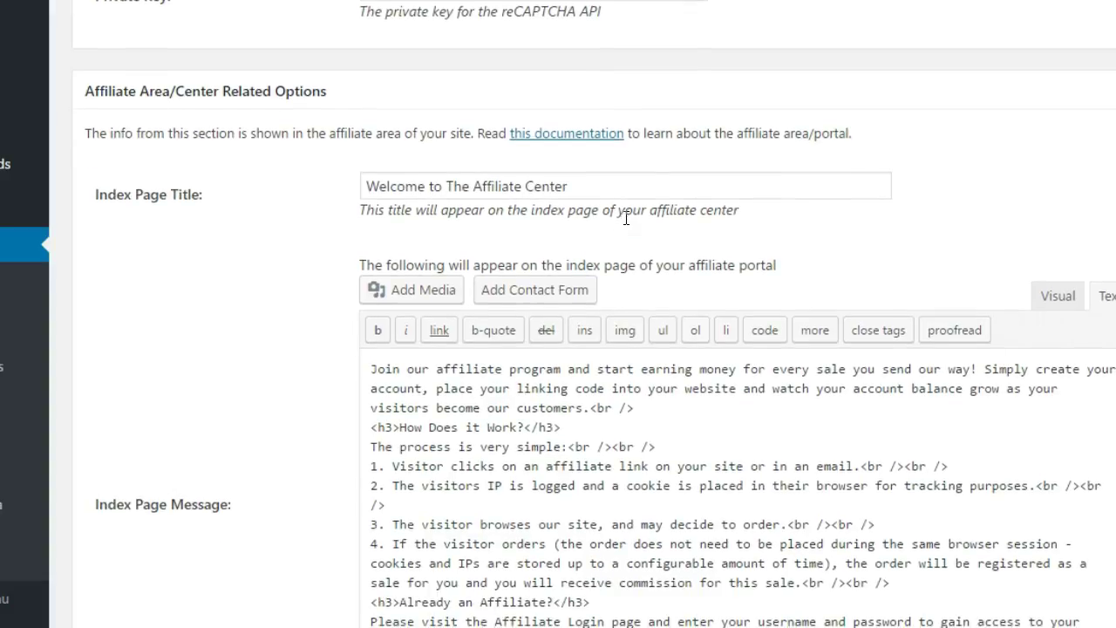
scroll(626, 223, "down", 1)
scroll(626, 224, "down", 1)
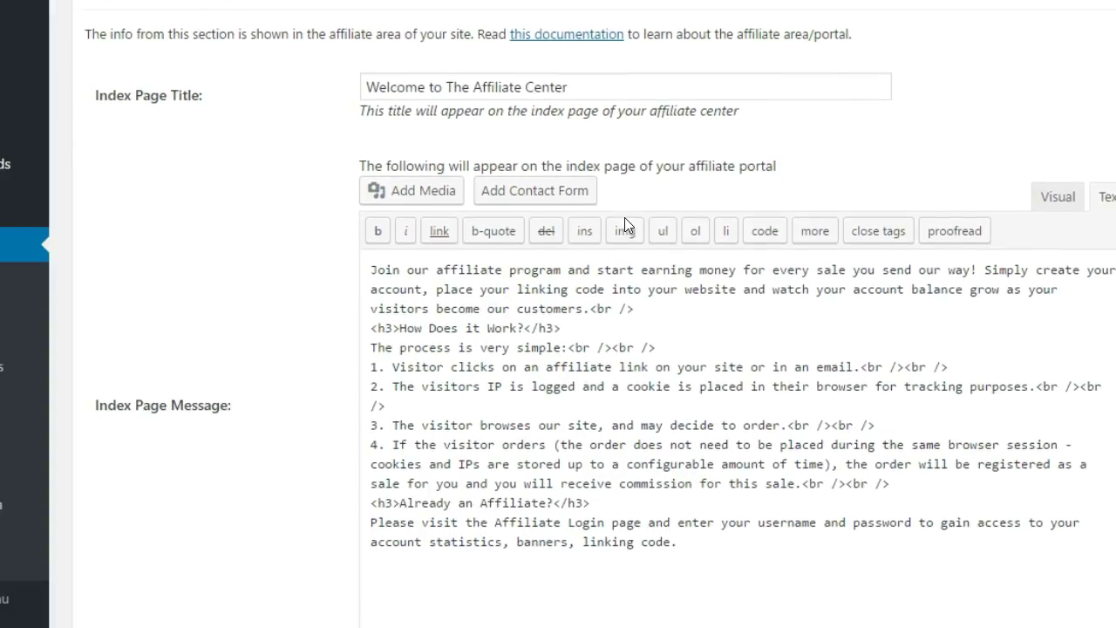
scroll(626, 224, "down", 2)
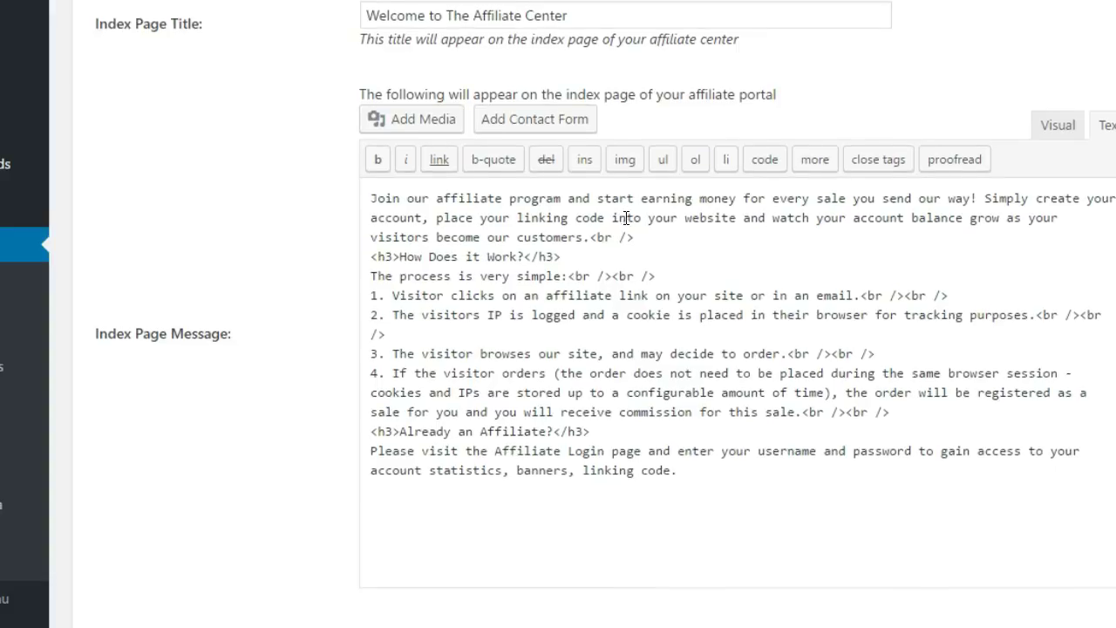
scroll(626, 218, "down", 15)
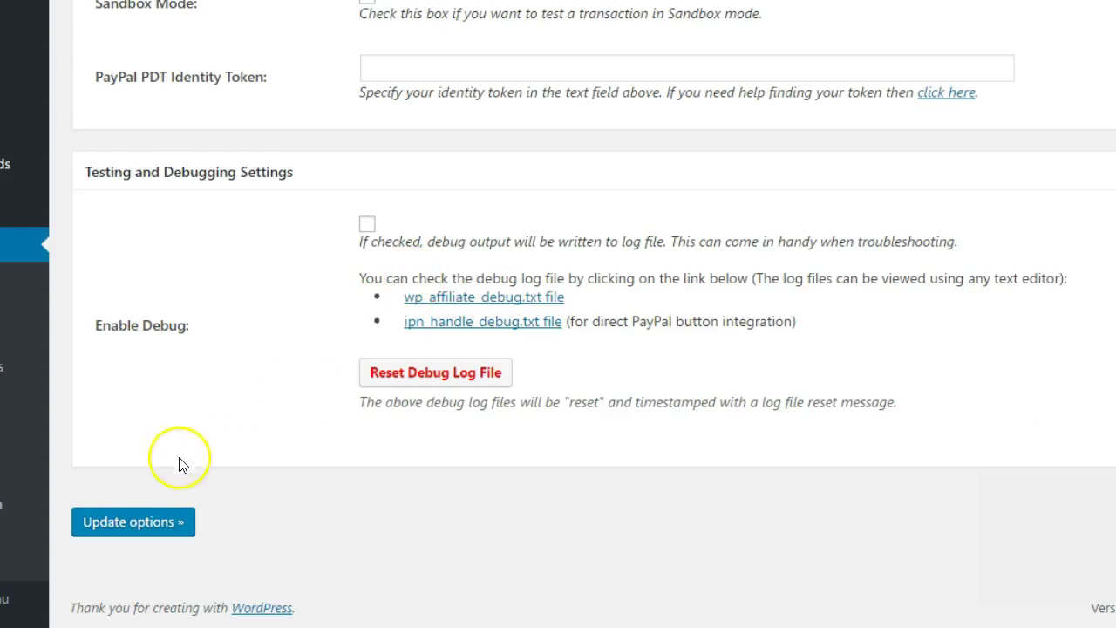
Save the General Settings with Update options and go to the Email Settings.
left_click(128, 523)
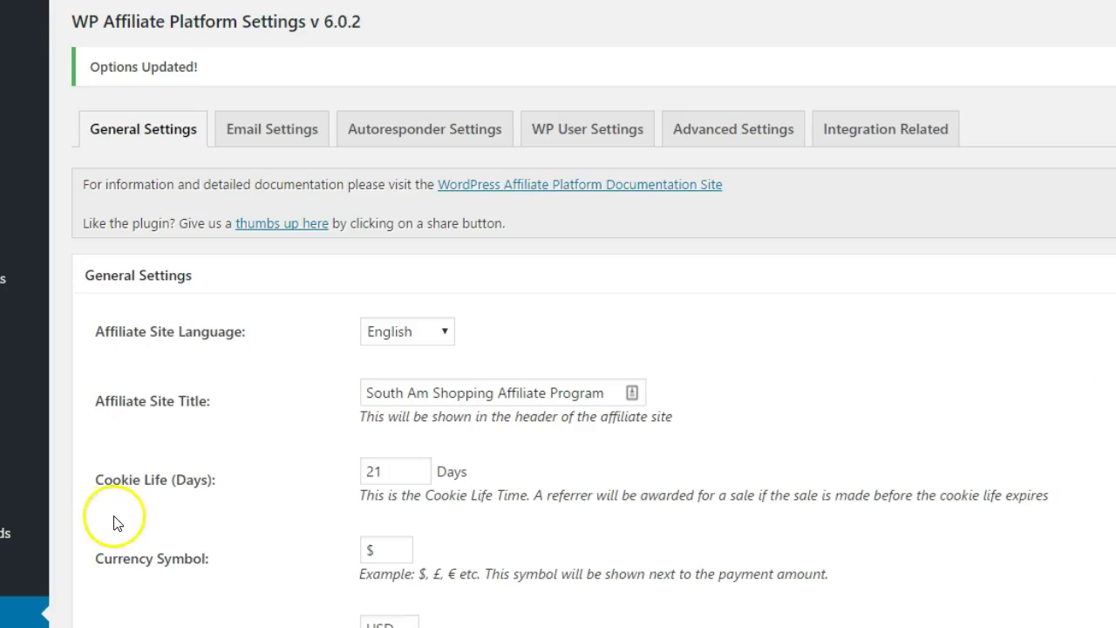
left_click(263, 129)
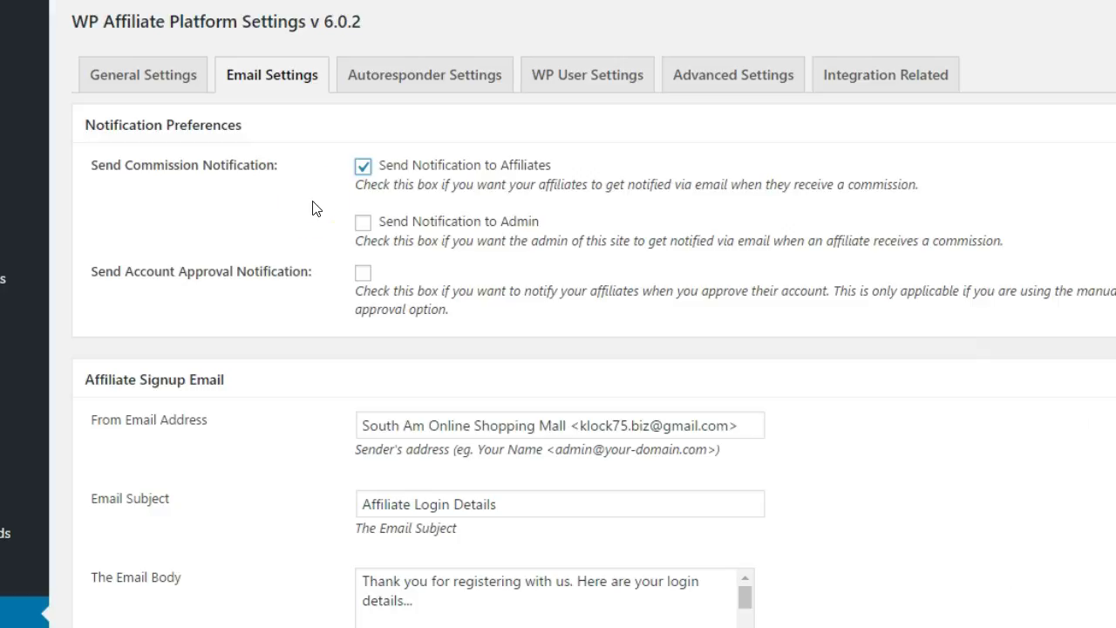
Turn on commission notifications to the admin, saving the email settings before and after.
scroll(314, 209, "down", 7)
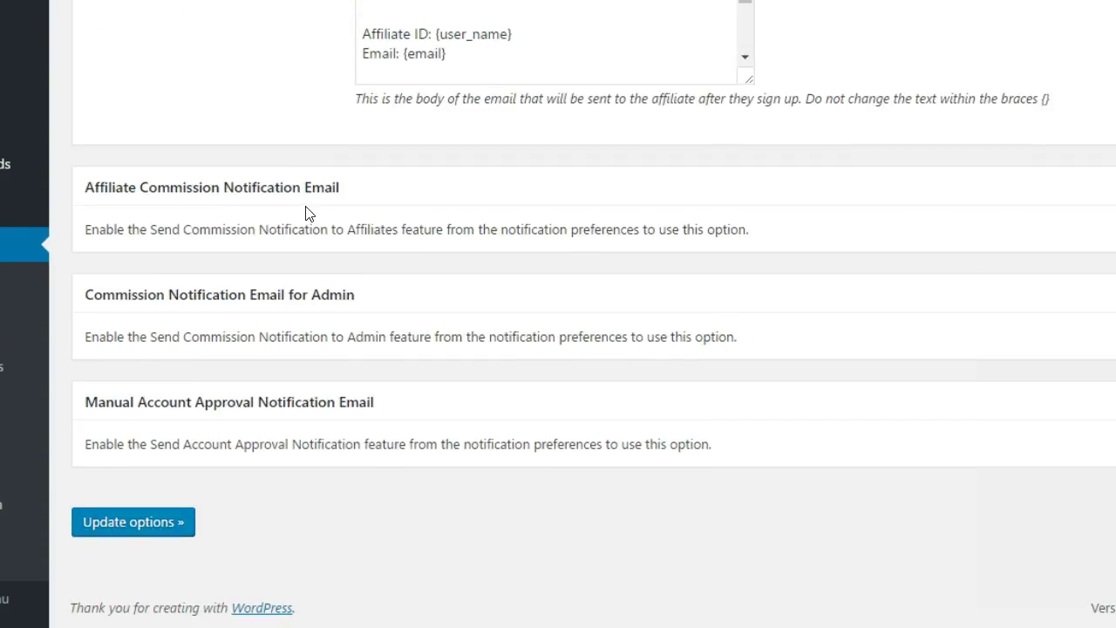
left_click(142, 525)
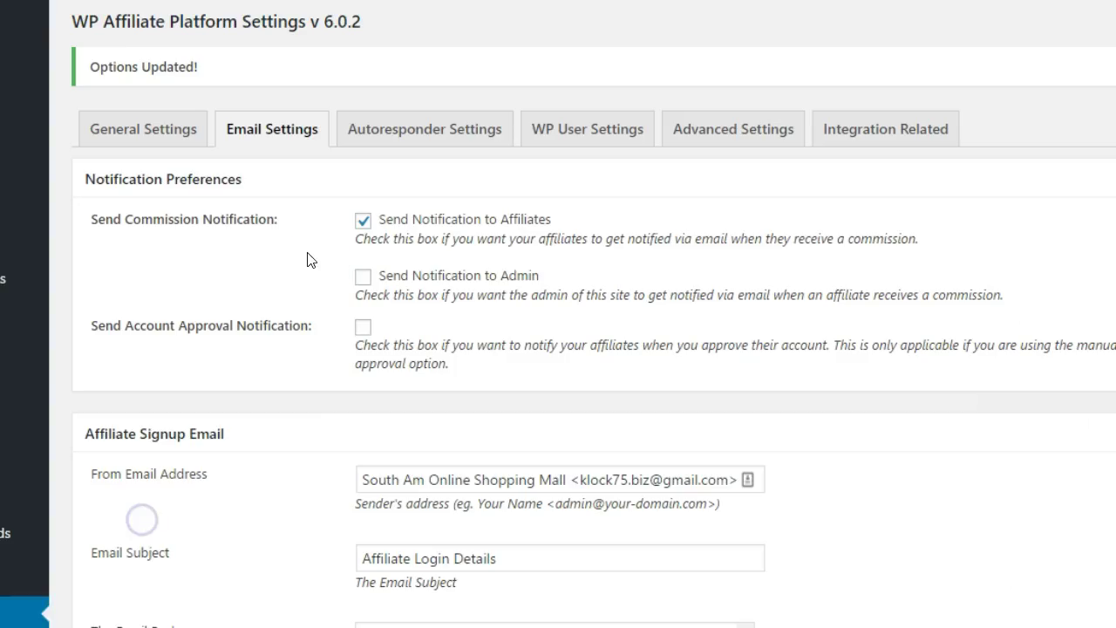
left_click(362, 277)
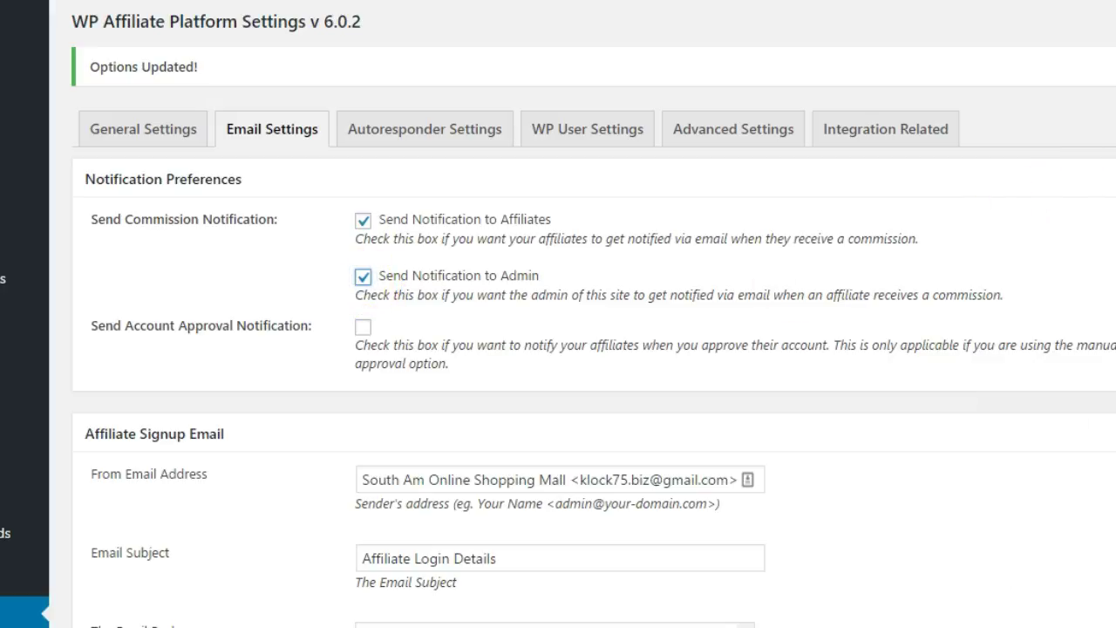
scroll(558, 313, "down", 10)
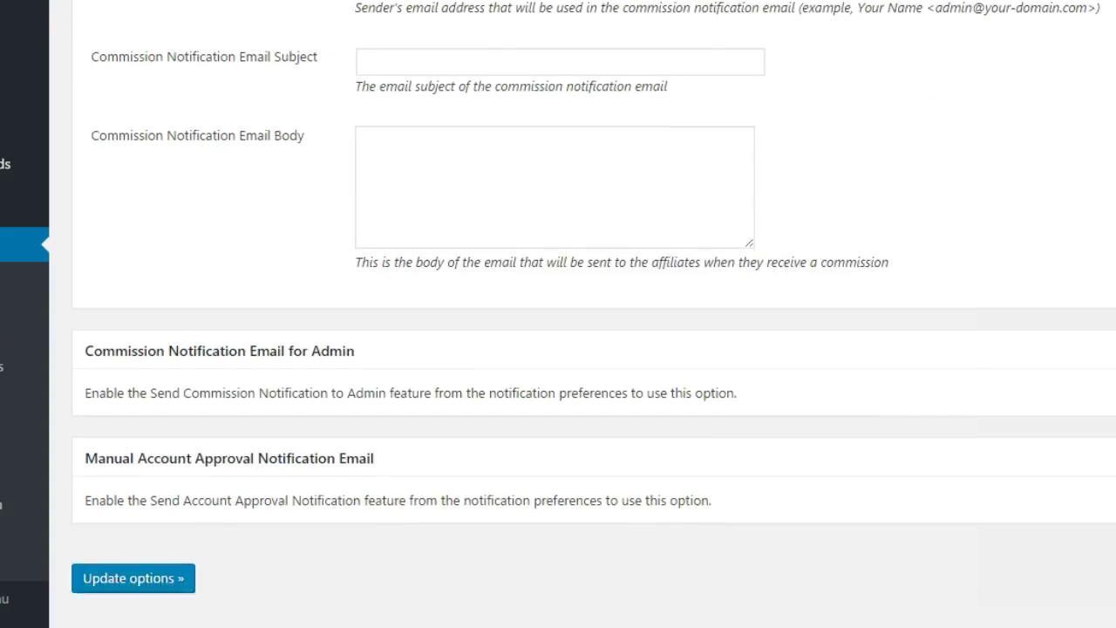
scroll(212, 369, "down", 1)
left_click(137, 526)
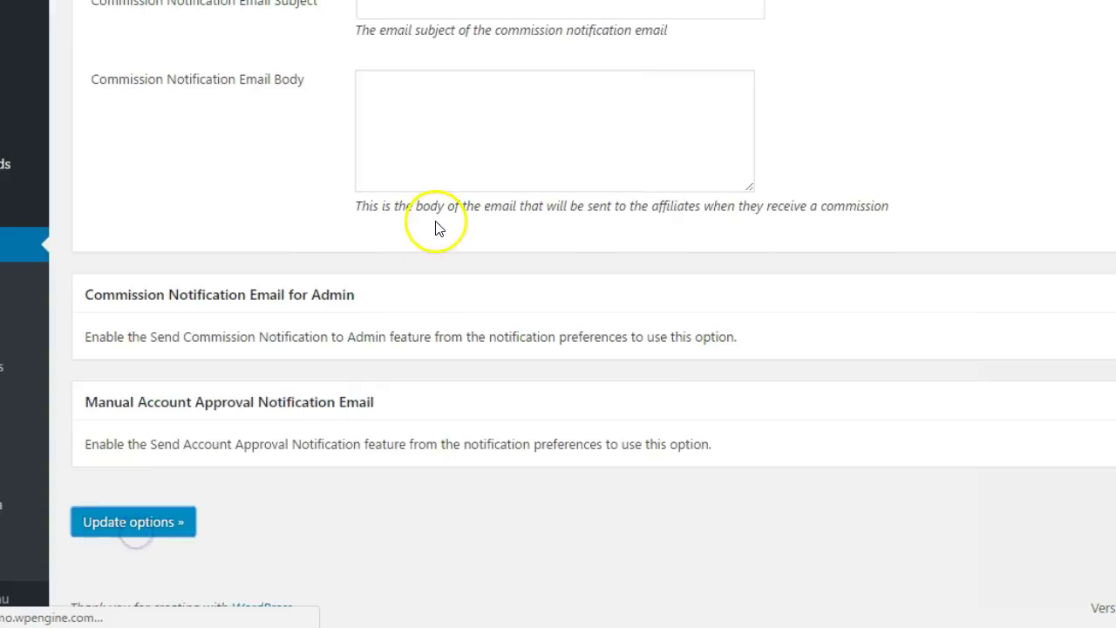
Review the newly shown admin notification email fields and account approval notification option.
scroll(558, 313, "down", 5)
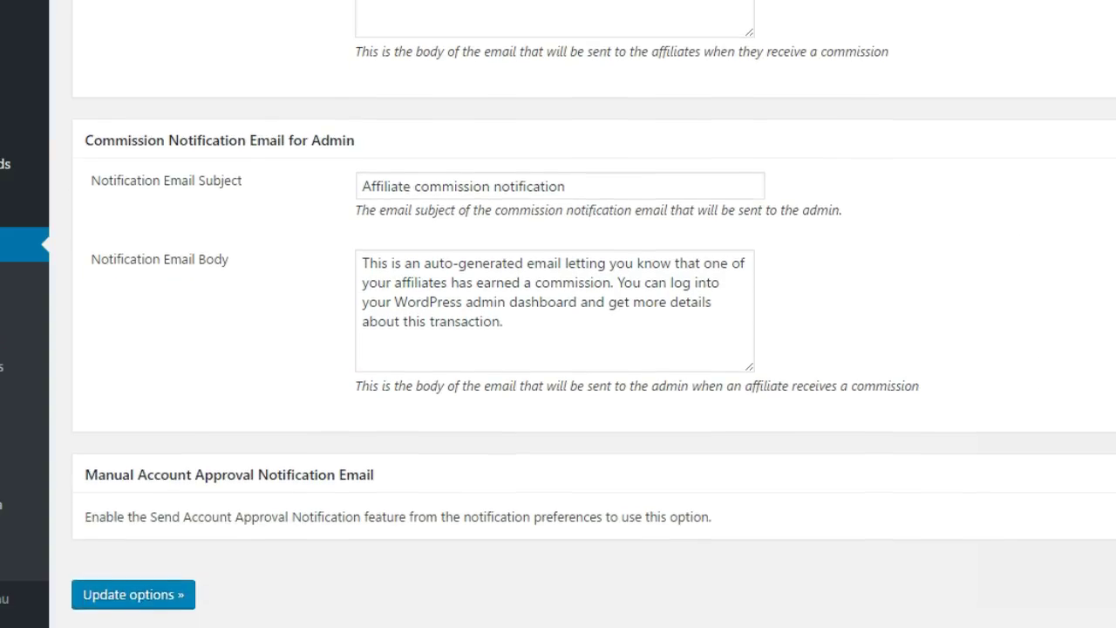
left_click_drag(370, 135, 531, 139)
scroll(530, 140, "up", 1)
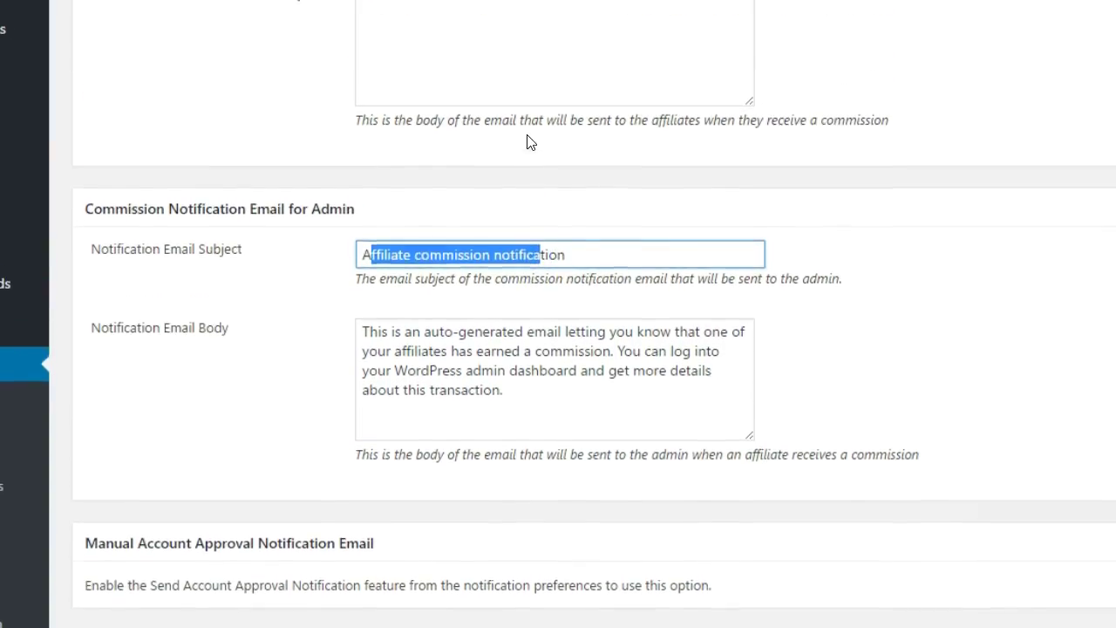
scroll(531, 142, "up", 10)
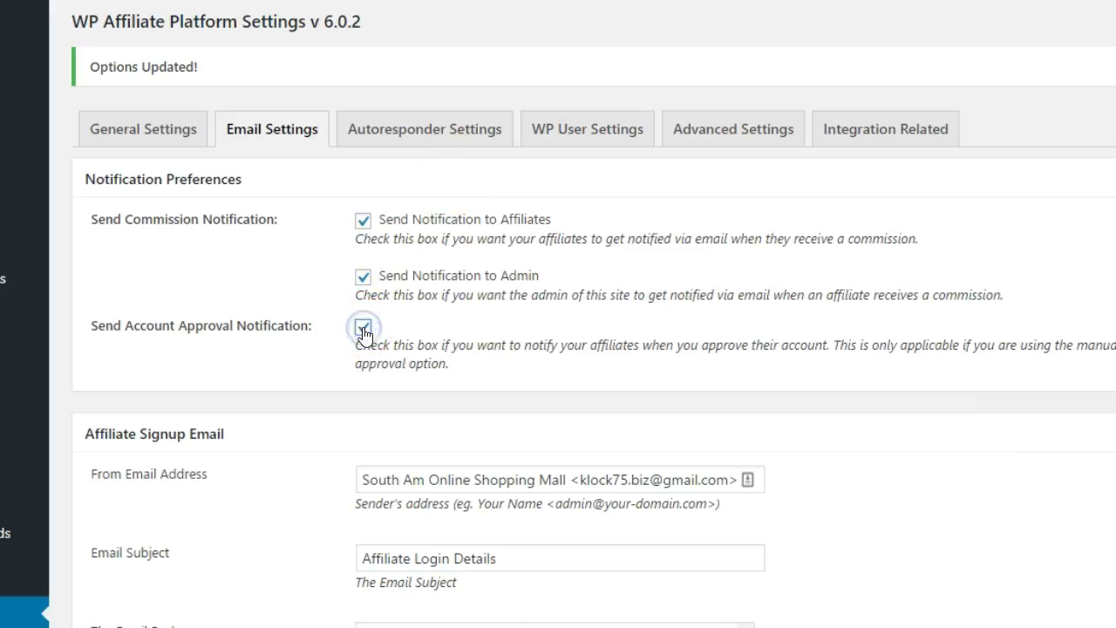
scroll(253, 352, "down", 1)
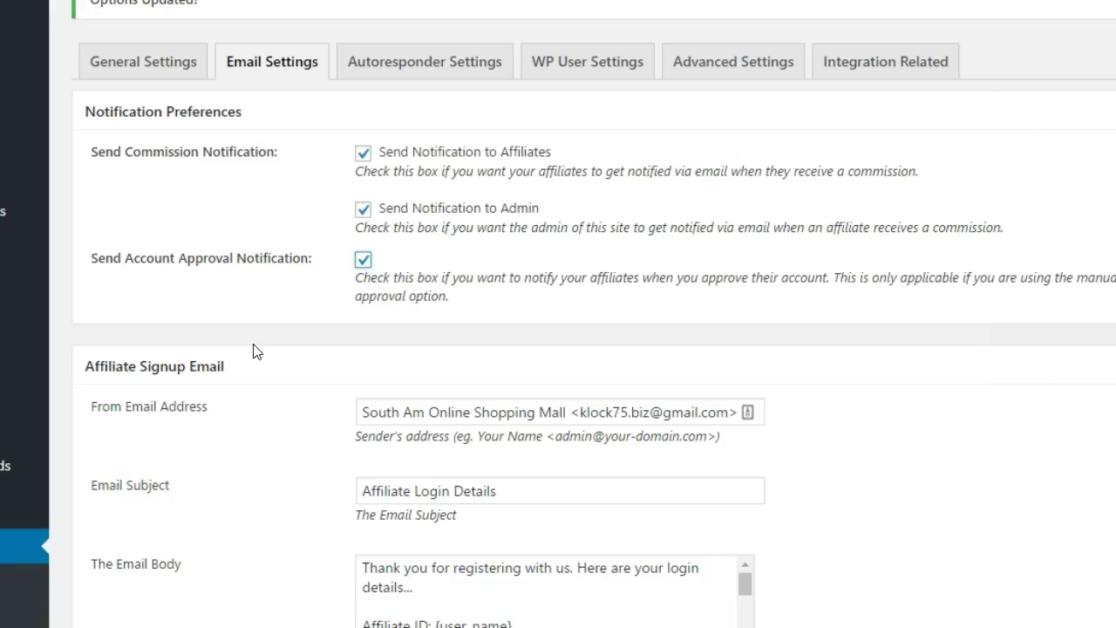
scroll(253, 352, "down", 2)
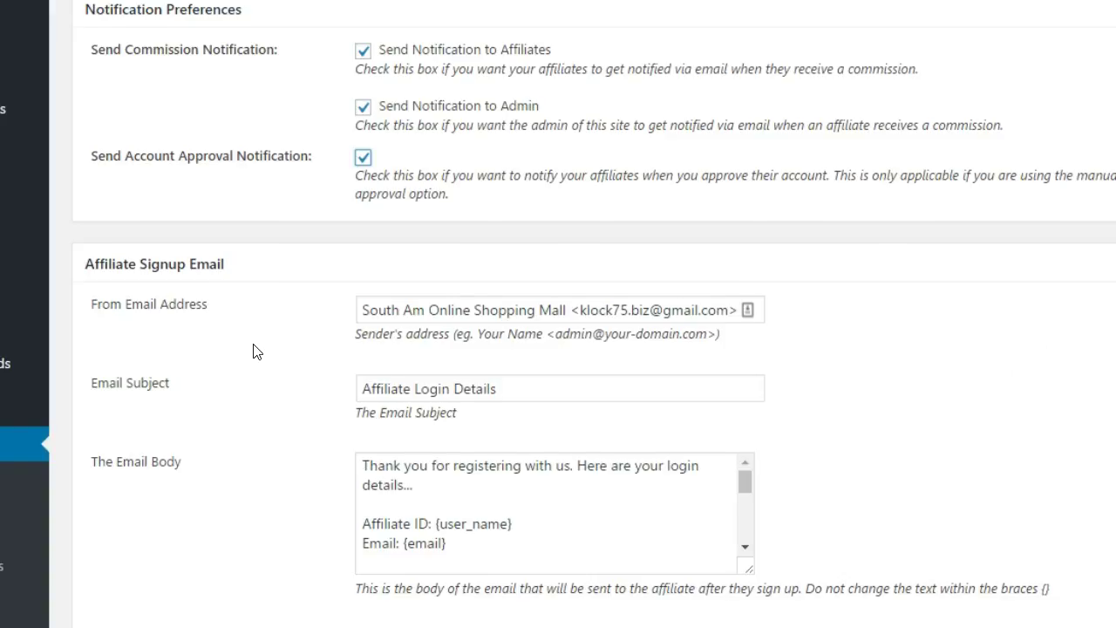
scroll(253, 351, "down", 3)
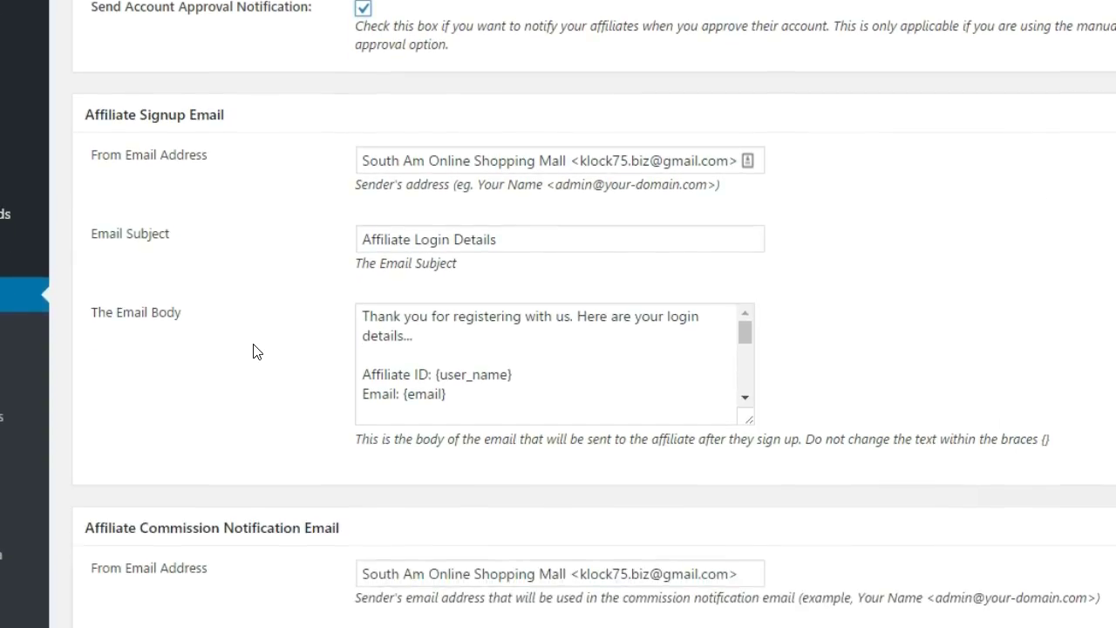
scroll(253, 351, "down", 1)
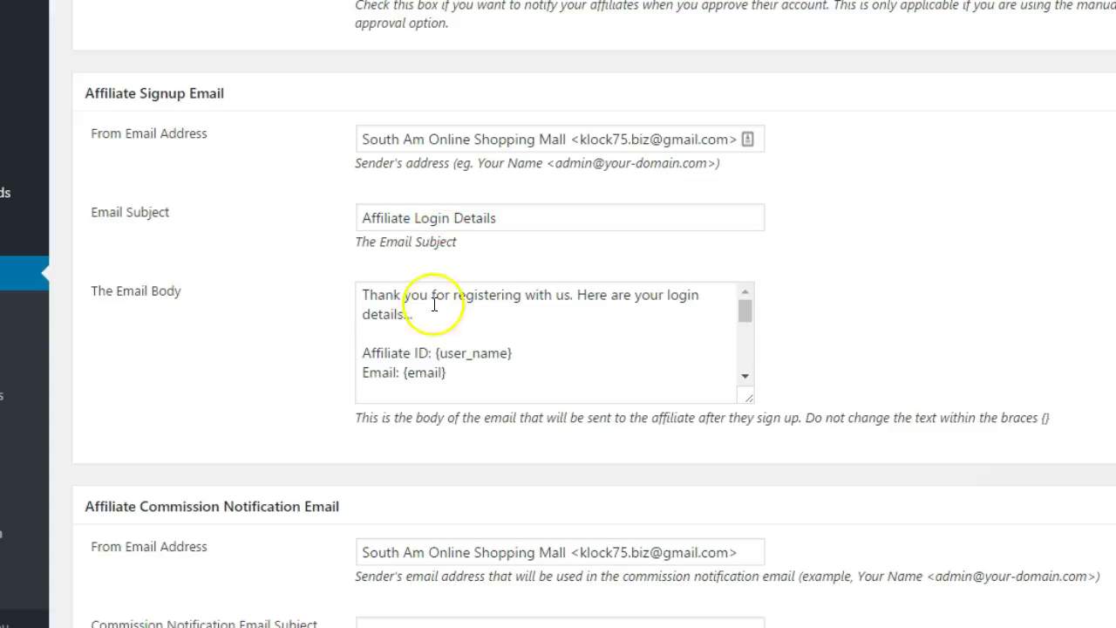
scroll(470, 376, "down", 5)
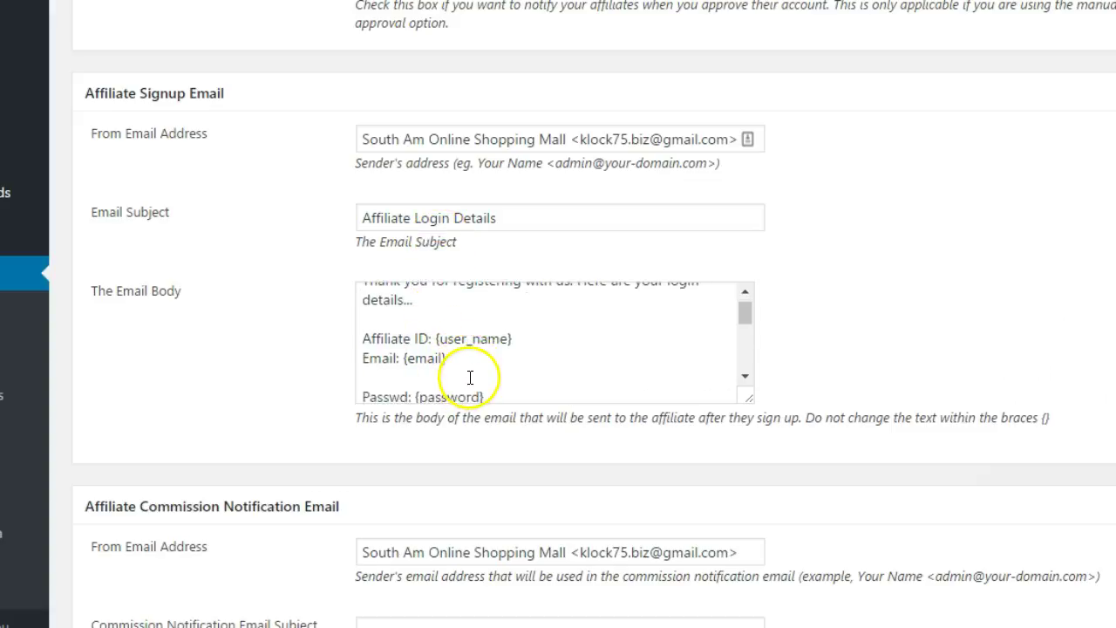
scroll(299, 401, "down", 8)
scroll(288, 418, "down", 5)
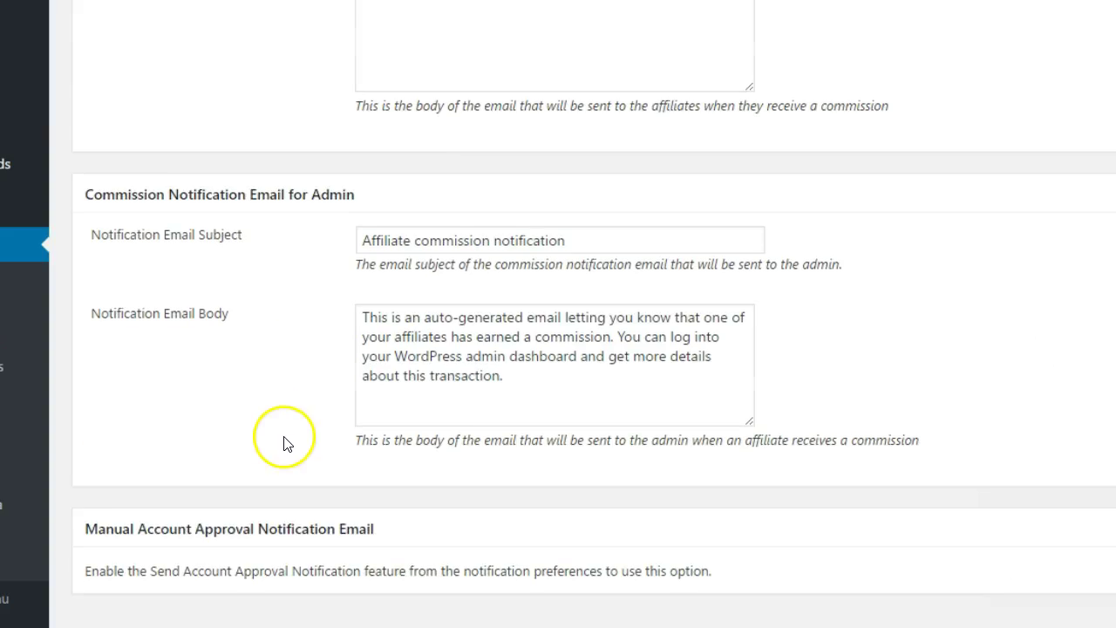